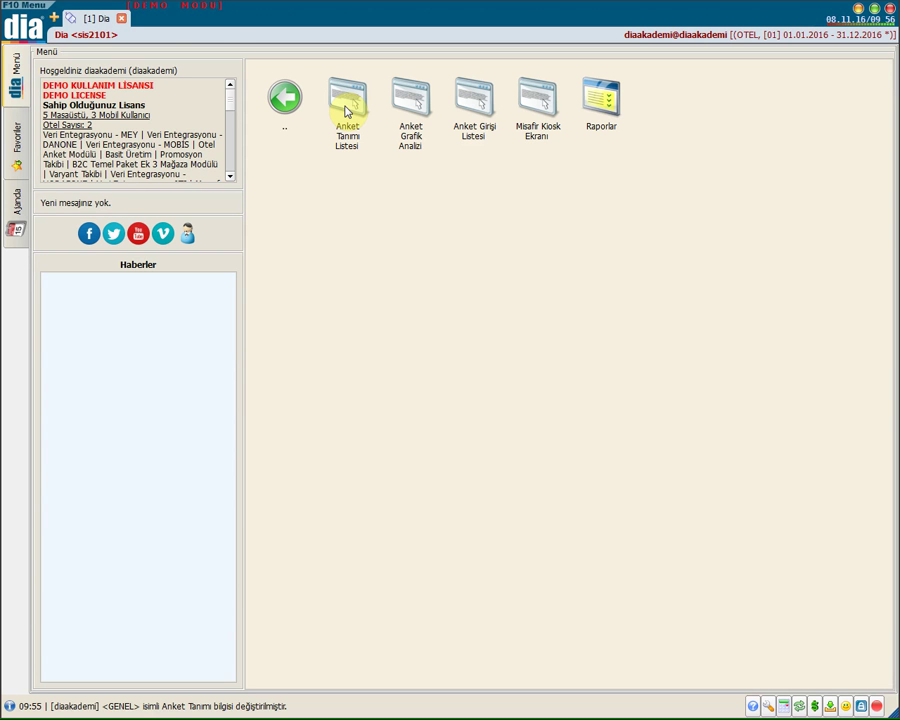
Step: Open the survey definition list and view a blank new survey definition form without saving it
double_click(346, 111)
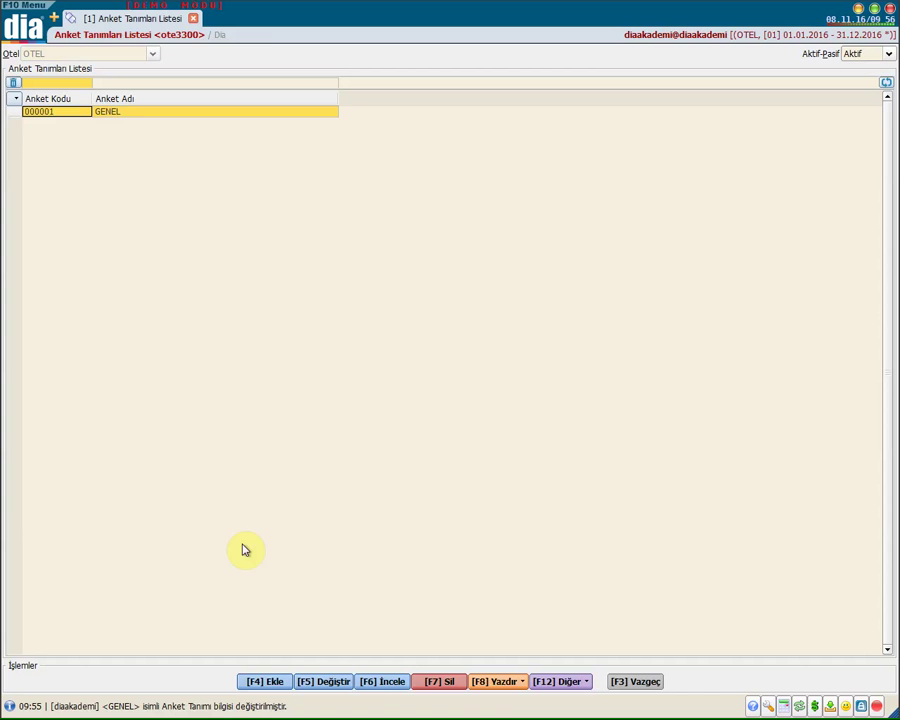
left_click(272, 681)
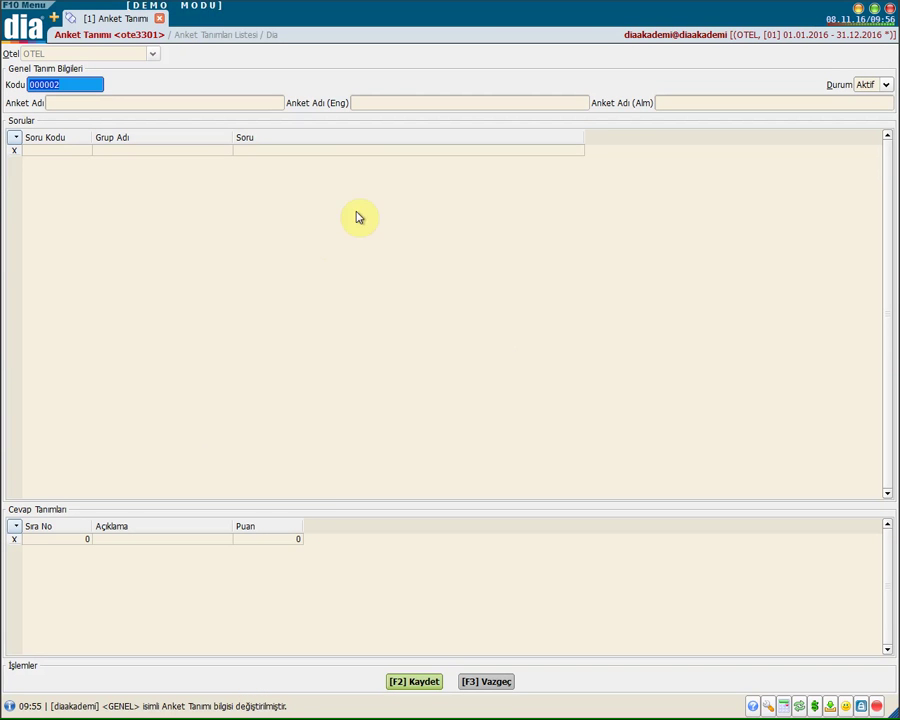
left_click(496, 680)
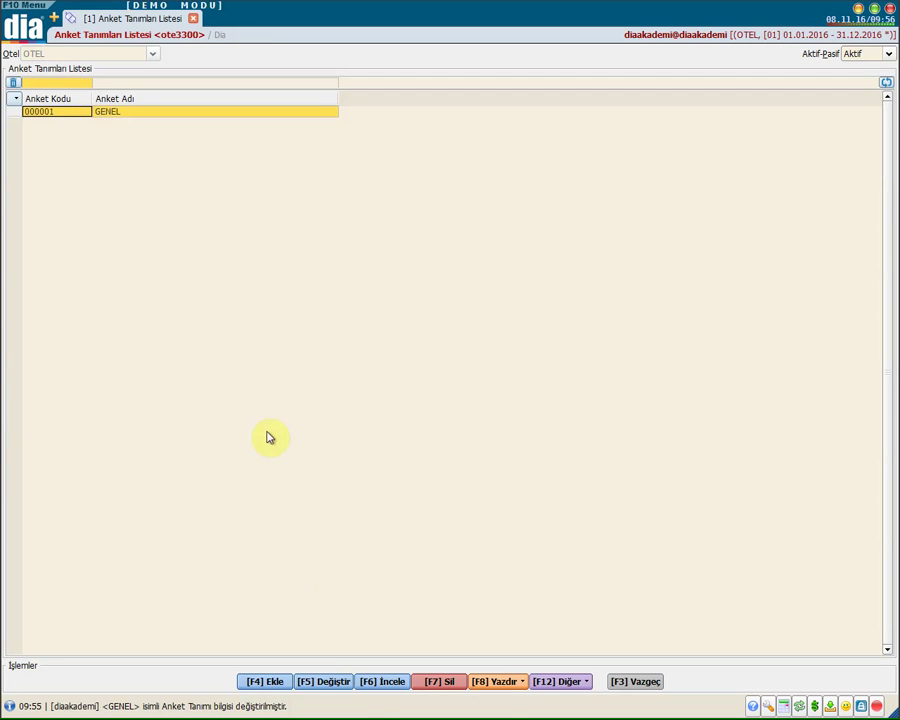
Step: Open the GENEL survey definition for editing and review its Turkish, English and German name fields and status options
left_click(335, 681)
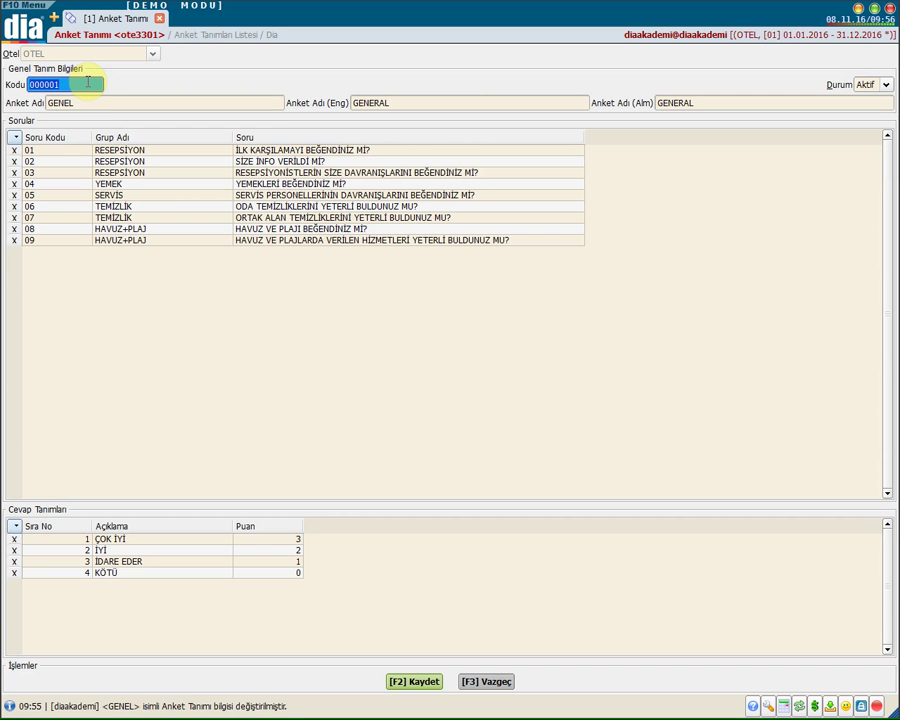
left_click(95, 102)
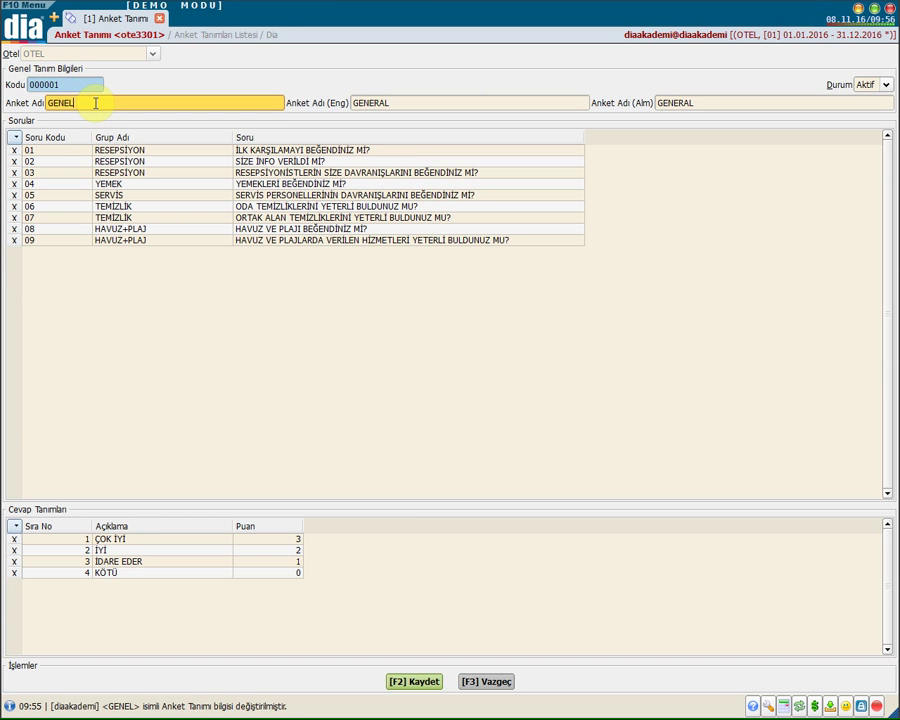
left_click(385, 102)
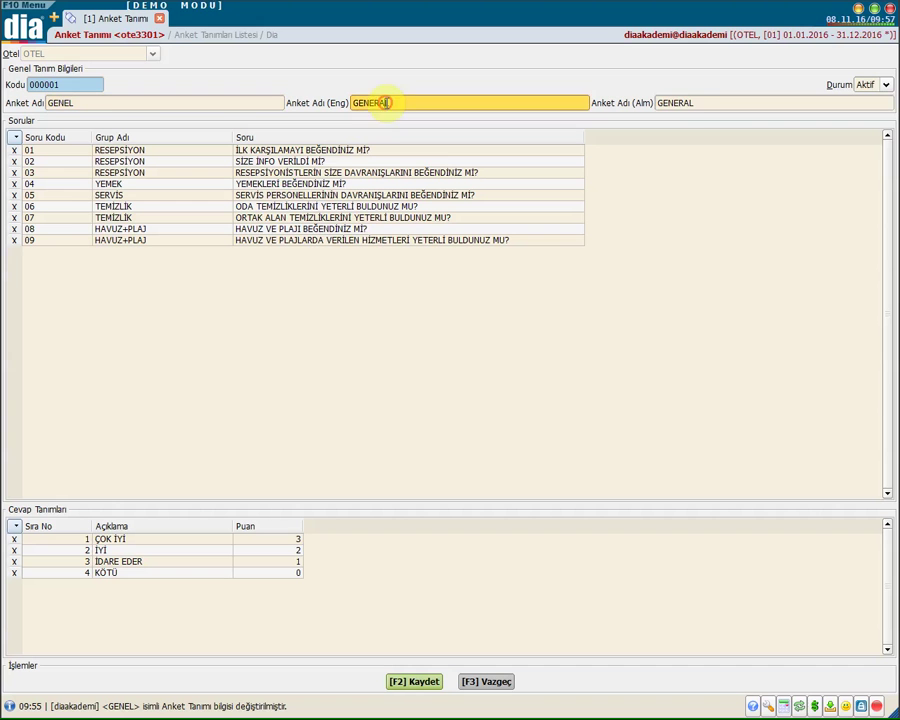
left_click(692, 106)
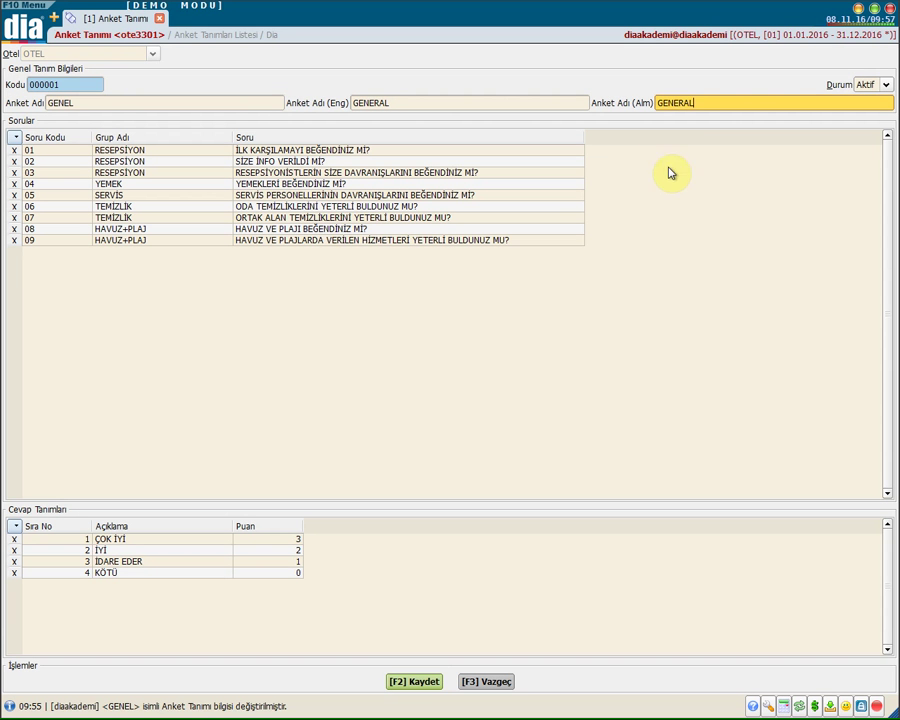
left_click(887, 87)
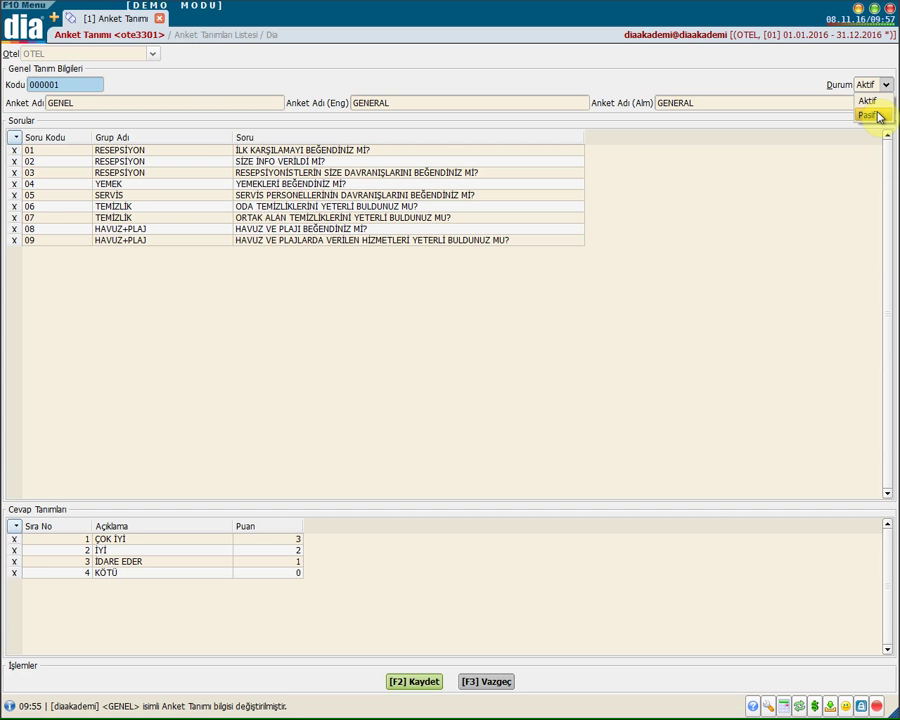
left_click(121, 269)
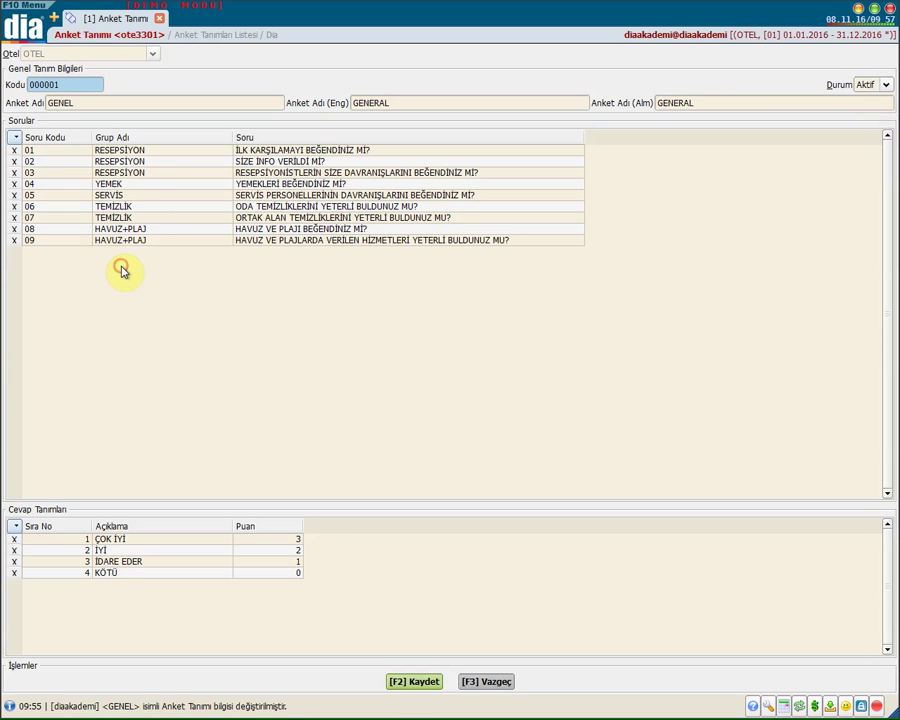
Step: Review the GENEL survey's question groups and scored answer definitions, and save the definition and leave the list
left_click(128, 173)
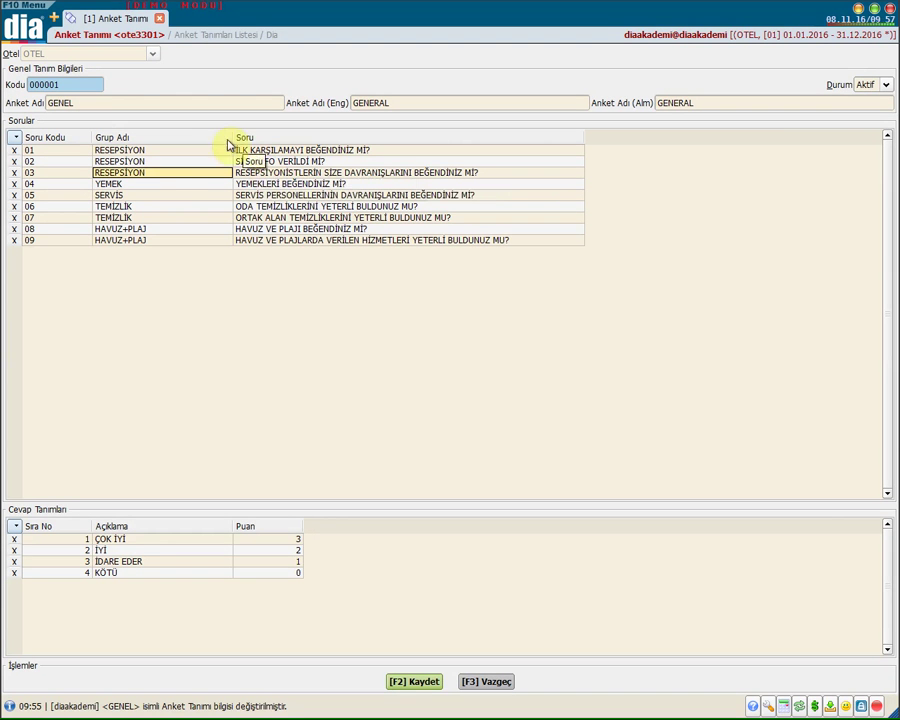
left_click(176, 184)
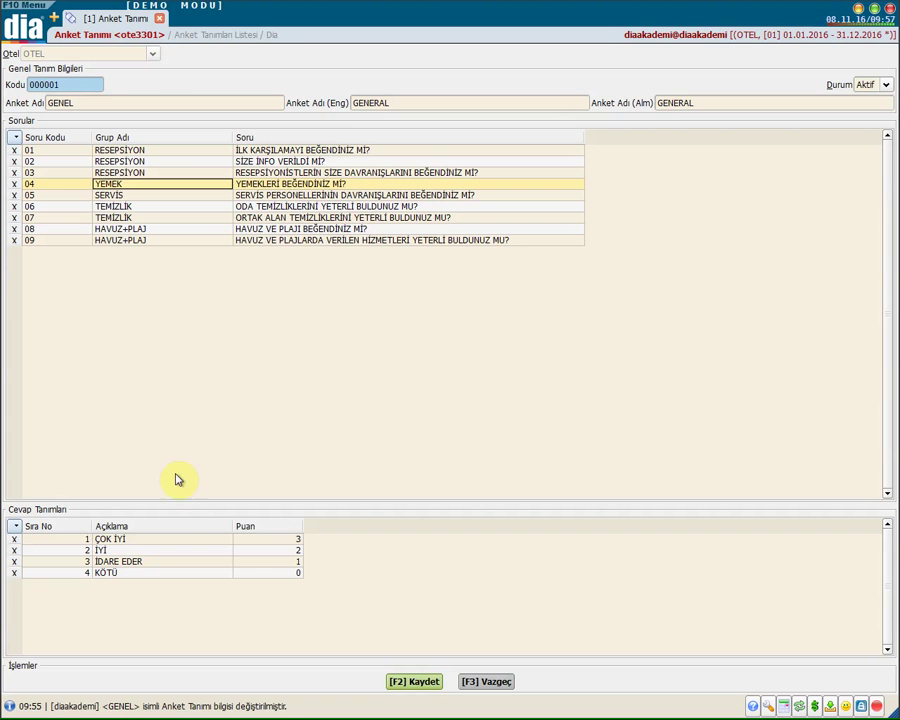
left_click(145, 539)
left_click(152, 560)
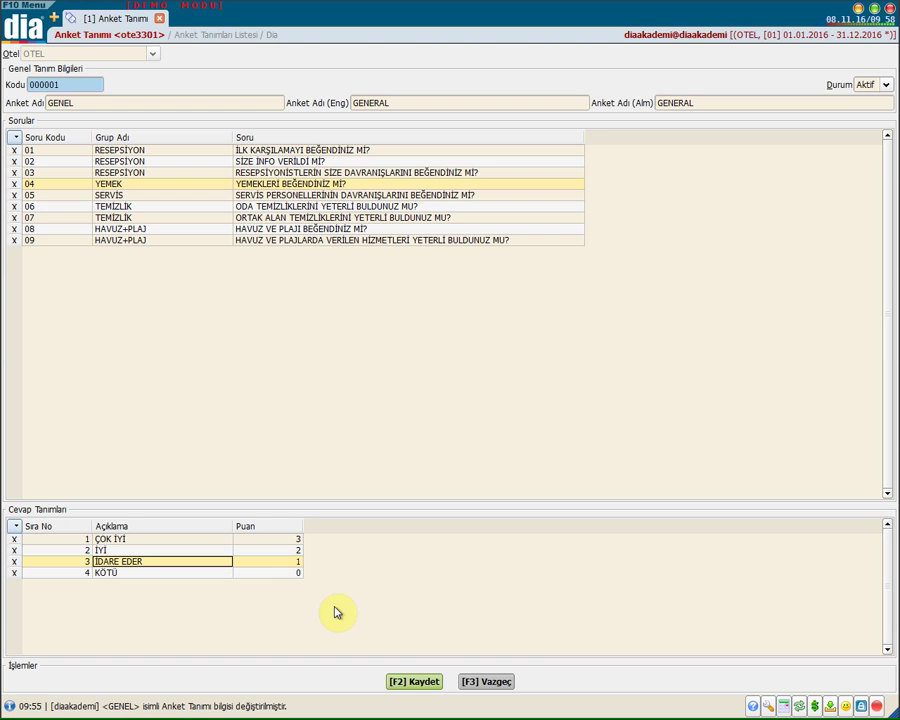
left_click(412, 681)
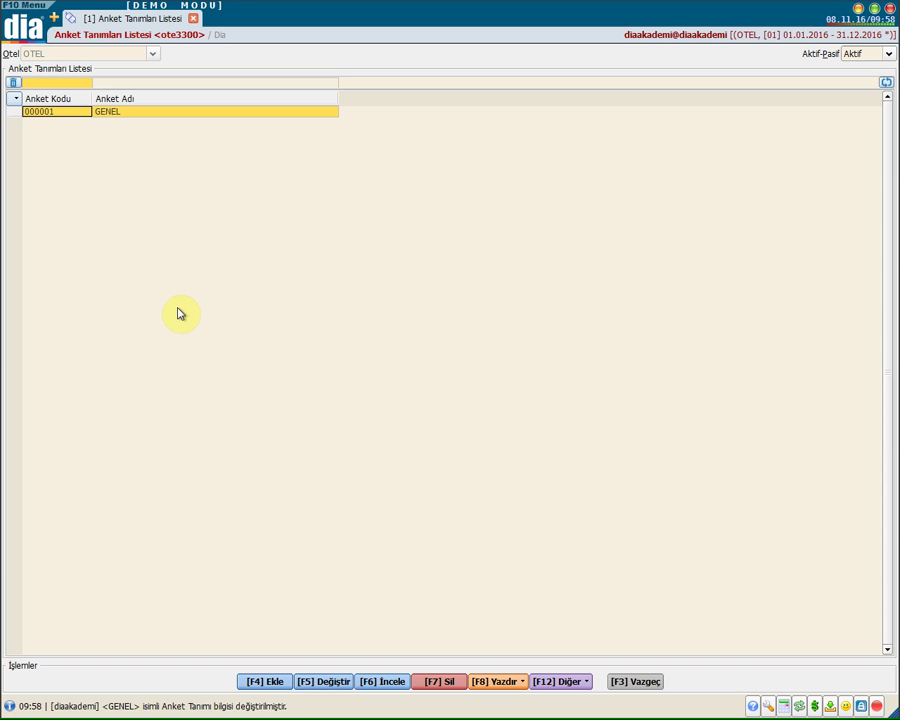
left_click(641, 684)
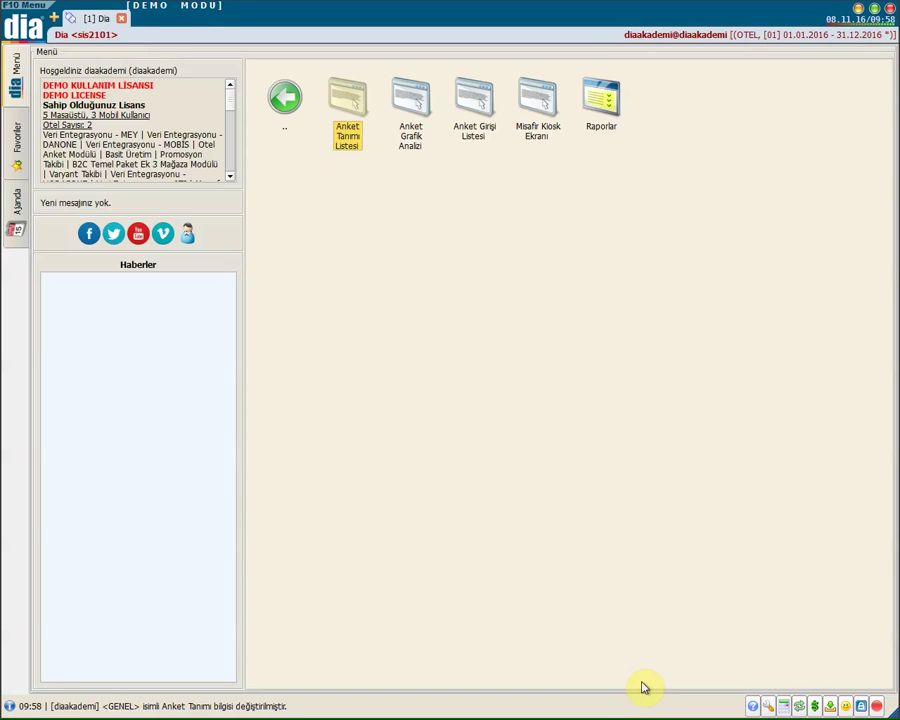
Step: Add a new survey entry in the survey entries list using the GENEL survey template
left_click(469, 103)
double_click(469, 103)
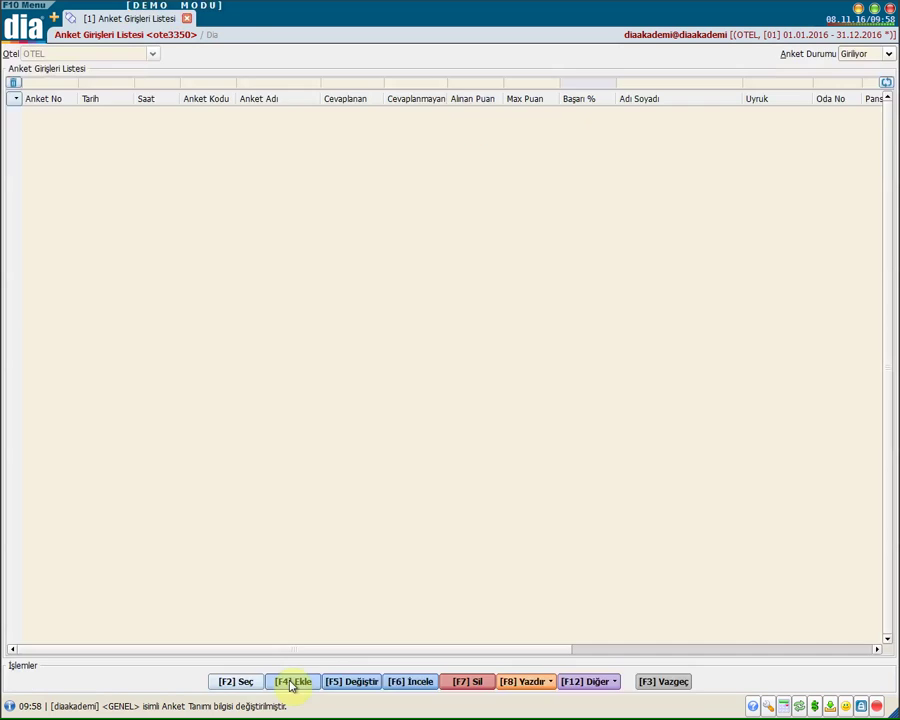
left_click(291, 680)
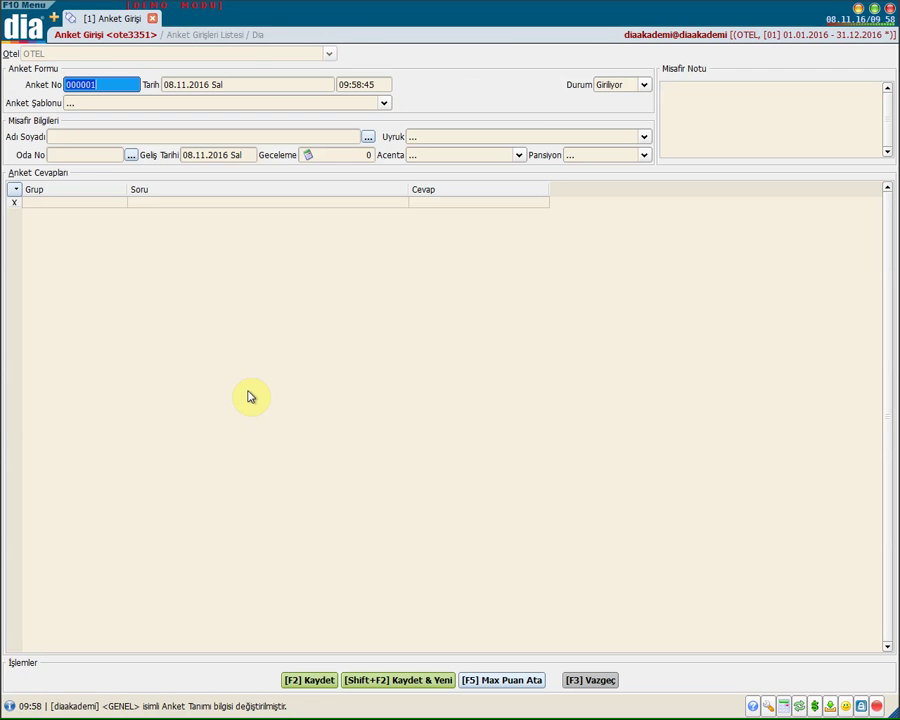
left_click(142, 104)
left_click(118, 137)
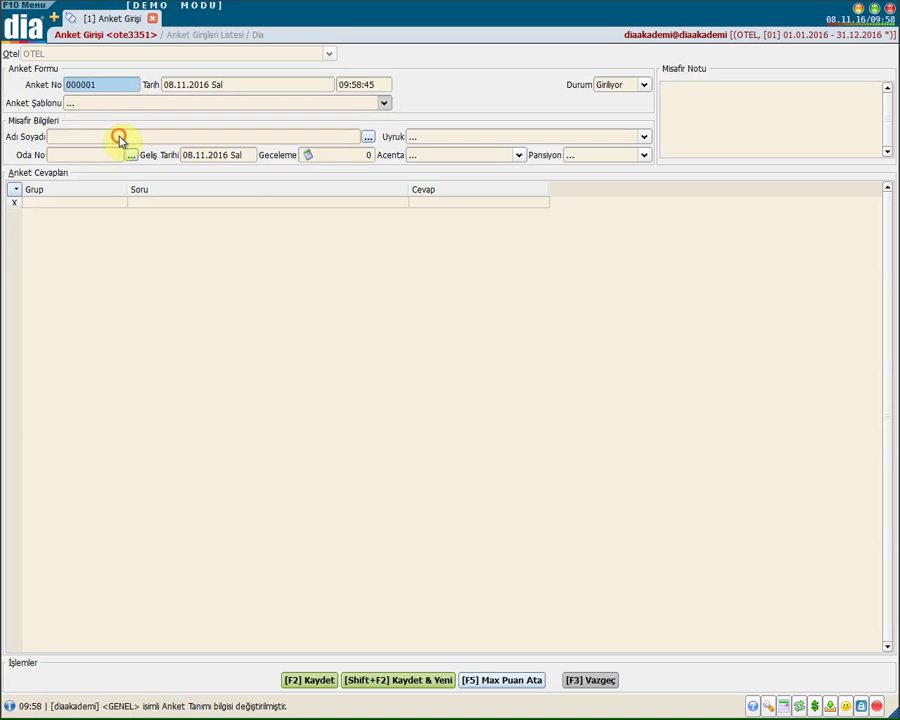
left_click(166, 84)
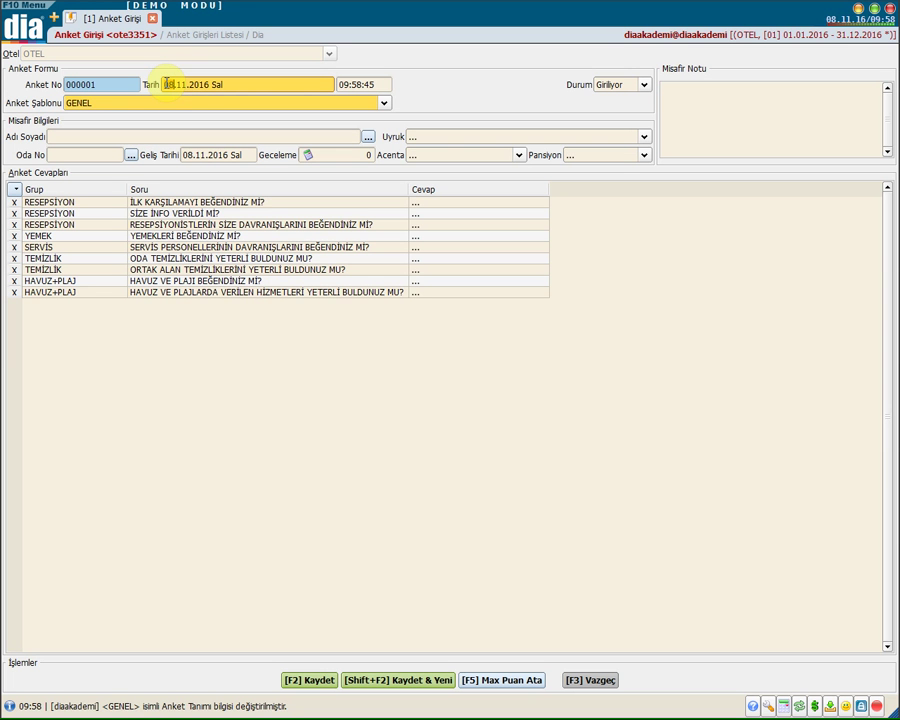
Step: Select the Italian guest in room 206 from the guest list for the survey entry and set its status to Onaylandı
left_click(58, 138)
left_click(368, 137)
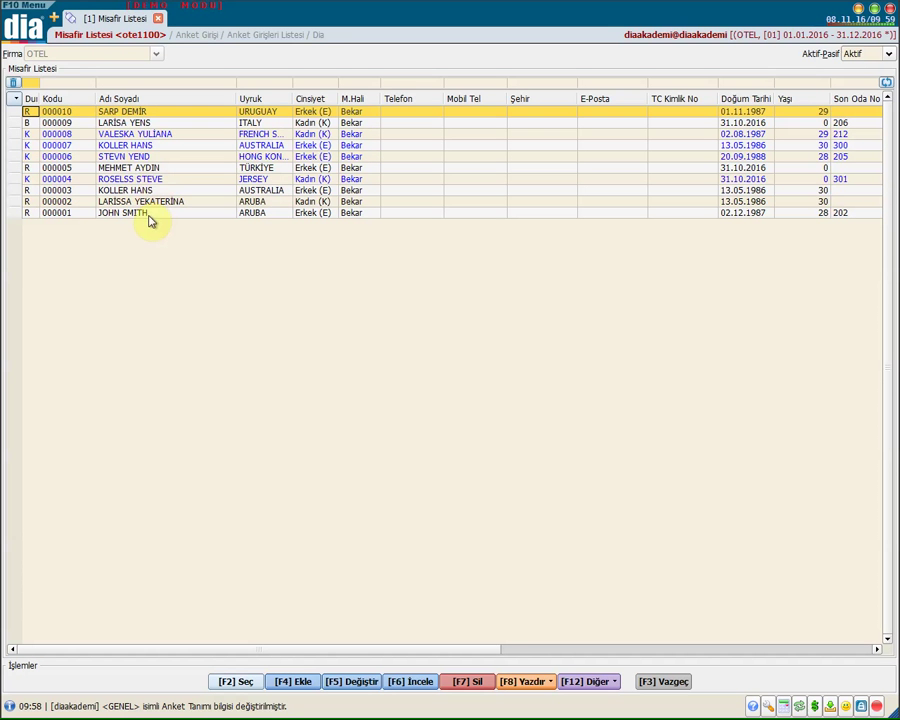
left_click(146, 124)
double_click(146, 124)
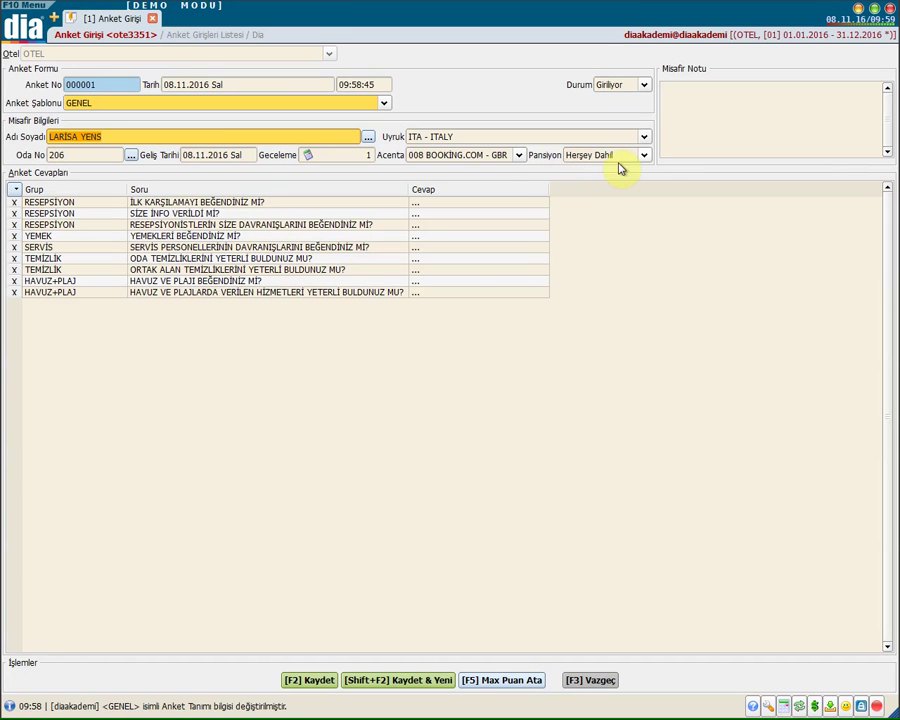
left_click(642, 85)
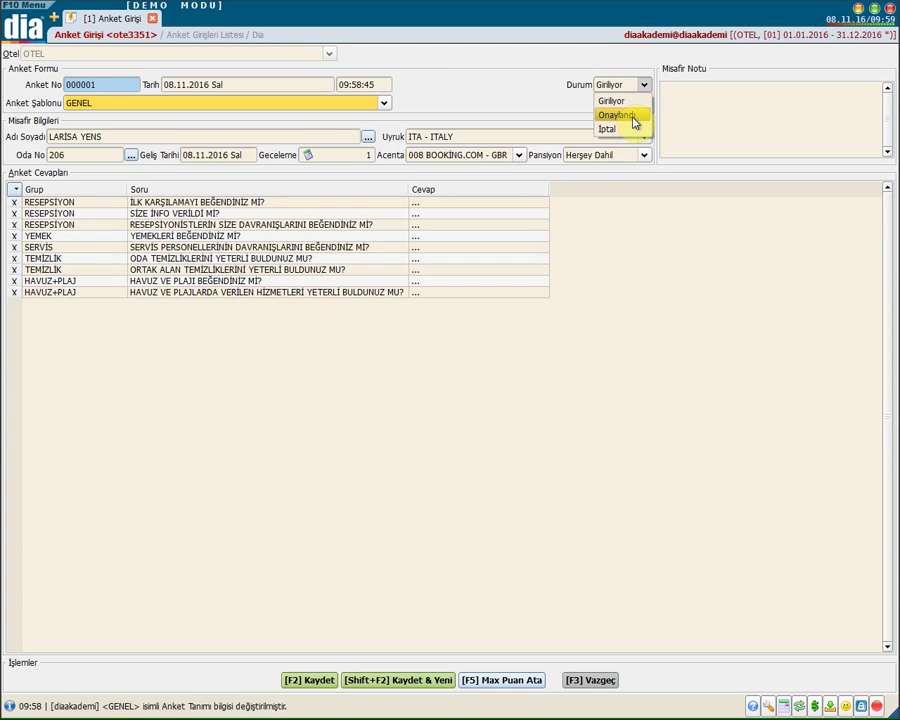
left_click(633, 121)
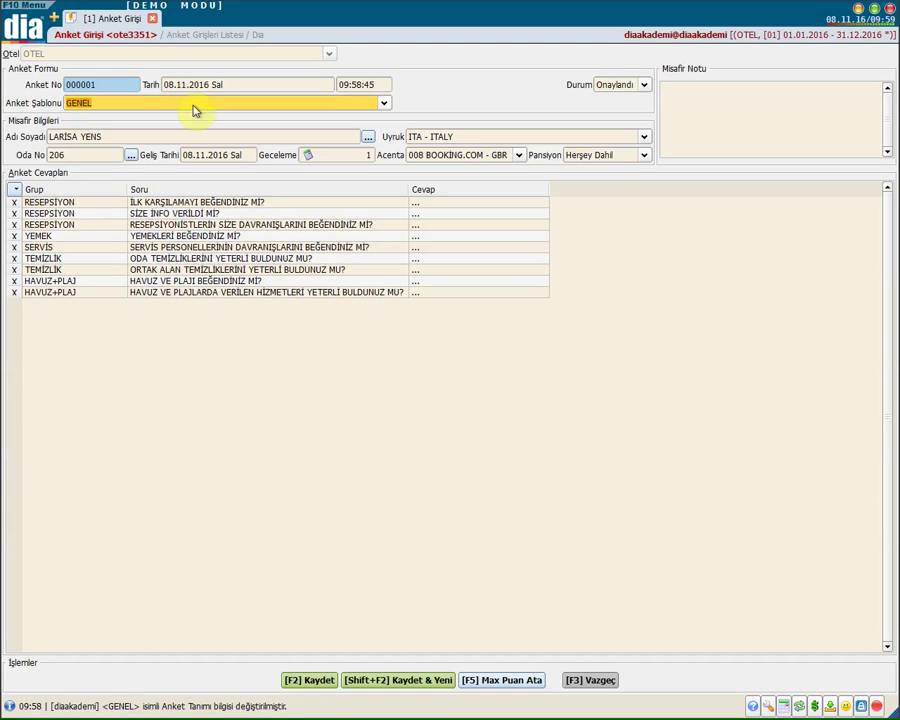
Step: Assign the maximum score to all the survey answers at once
left_click(185, 235)
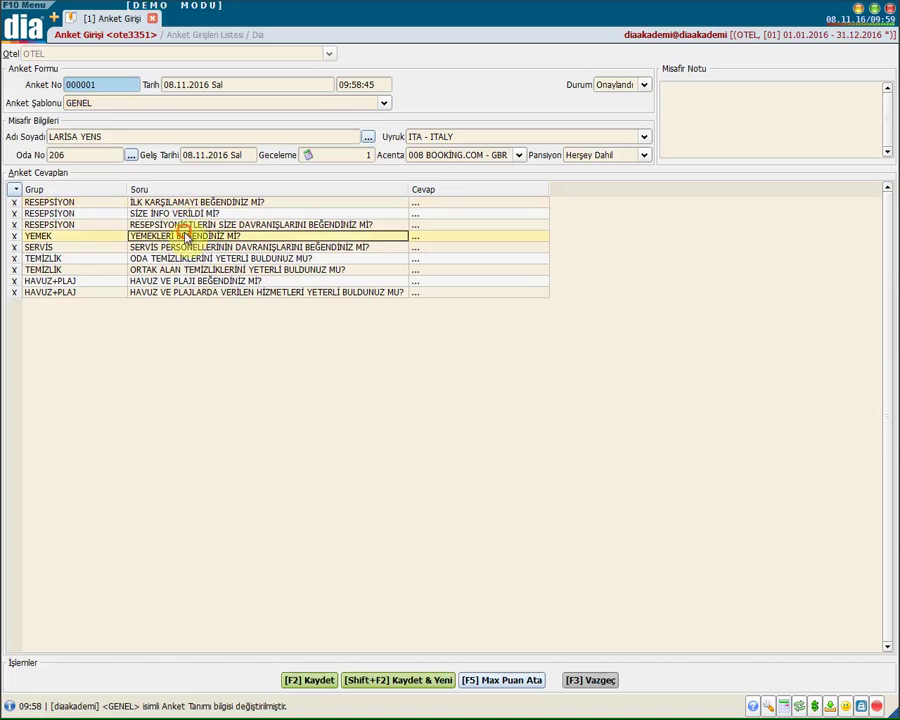
left_click(172, 282)
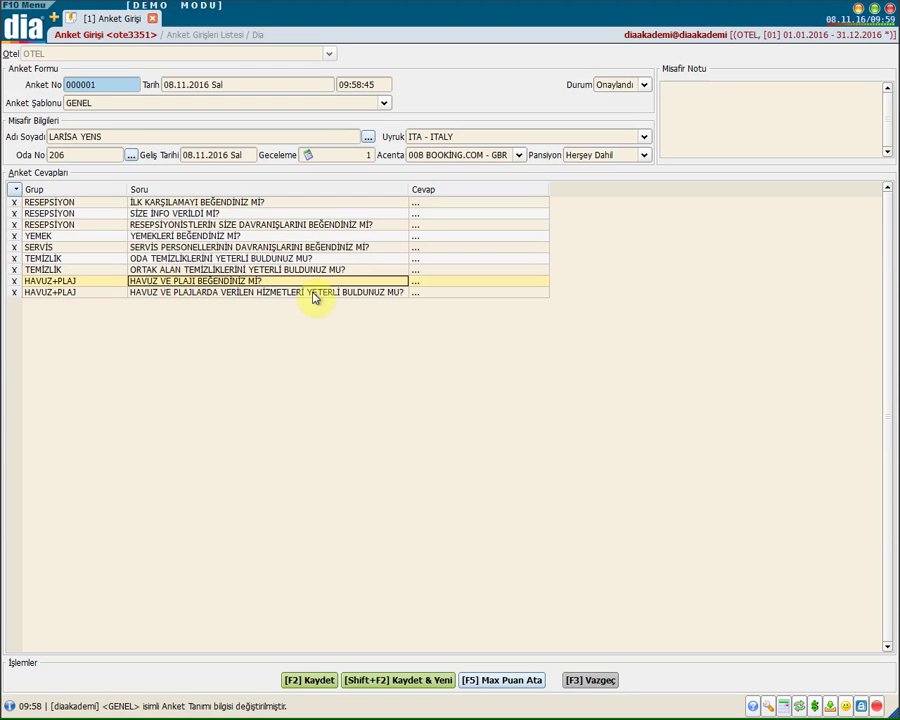
left_click(515, 686)
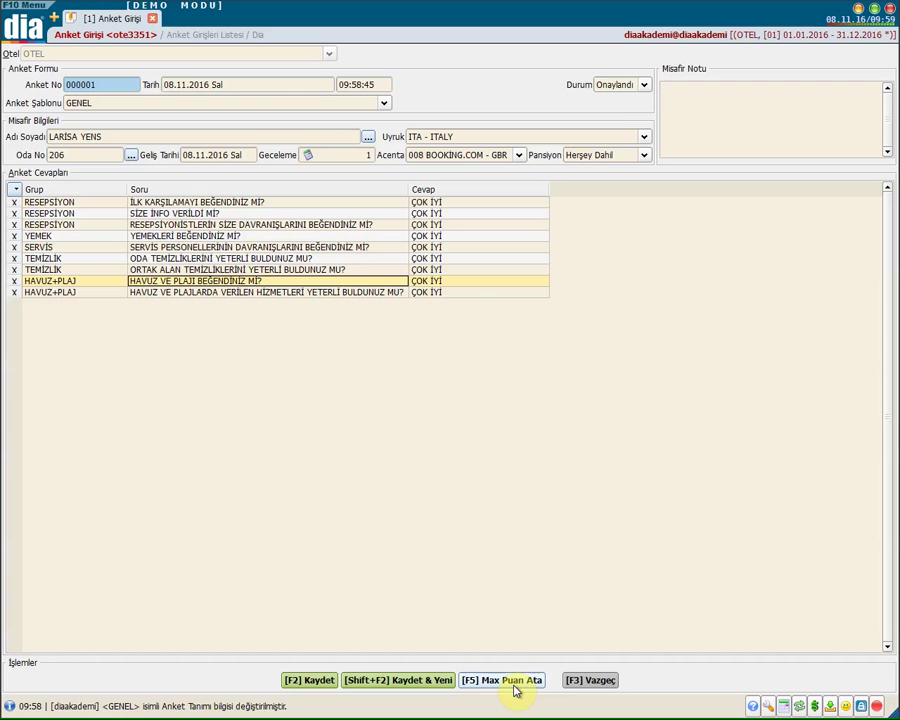
Step: Change the answers to İYİ for common area cleanliness, İDARE EDER for food and İYİ for service staff
left_click(466, 269)
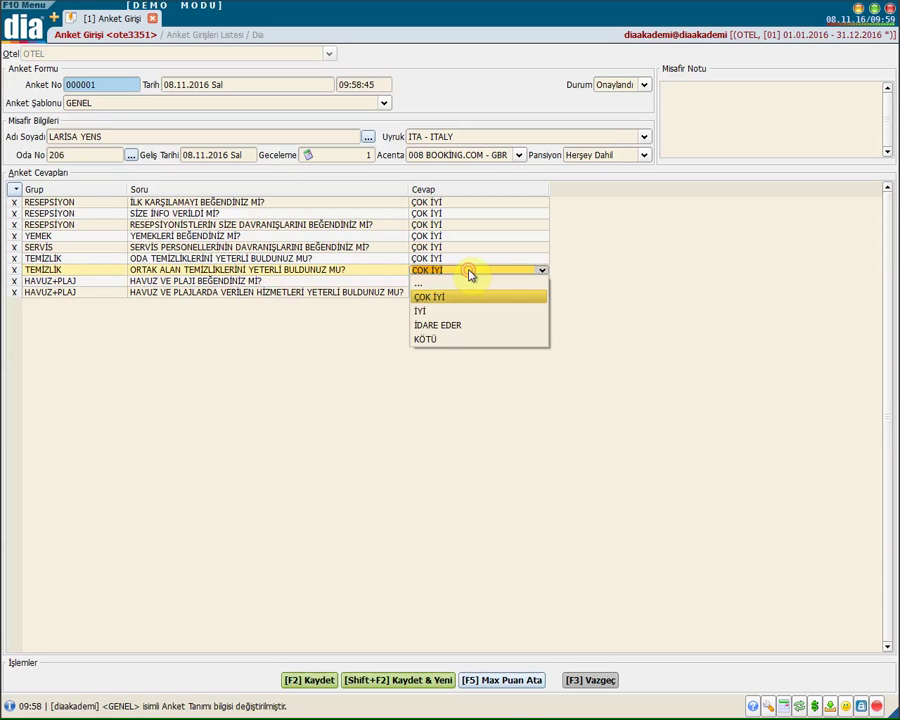
left_click(468, 309)
left_click(477, 237)
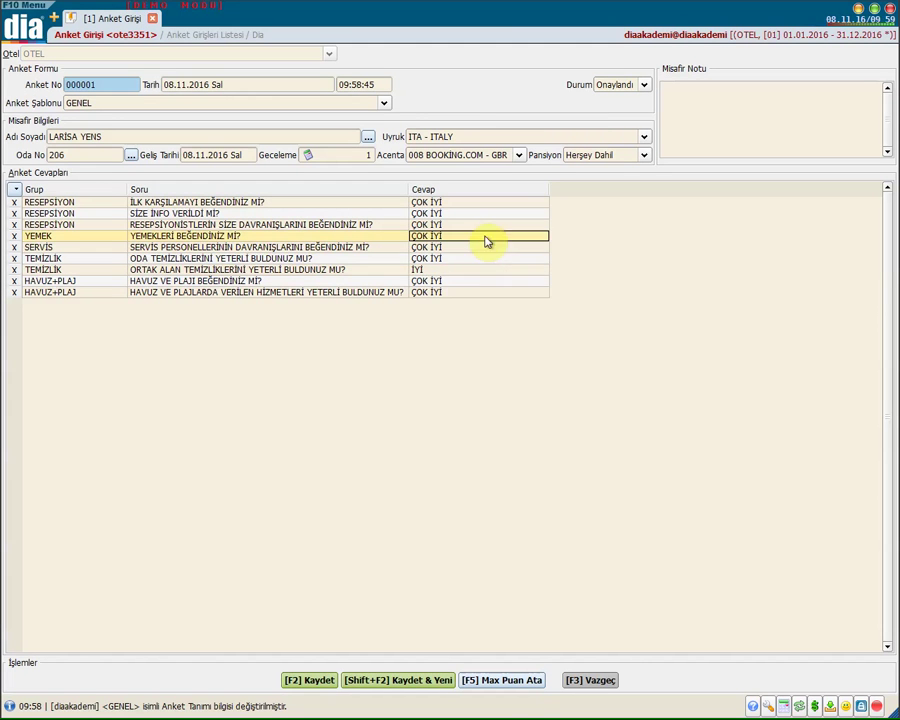
left_click(478, 236)
left_click(484, 300)
left_click(479, 287)
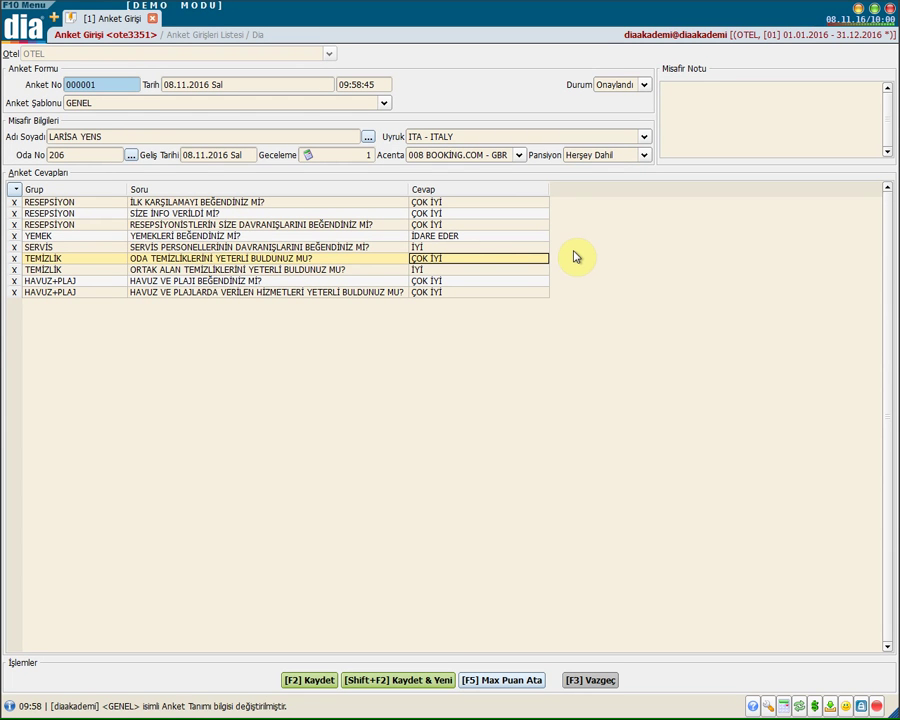
Step: Save the survey entry with the guest note left empty and filter the entries list by the Onaylandı status
left_click(695, 102)
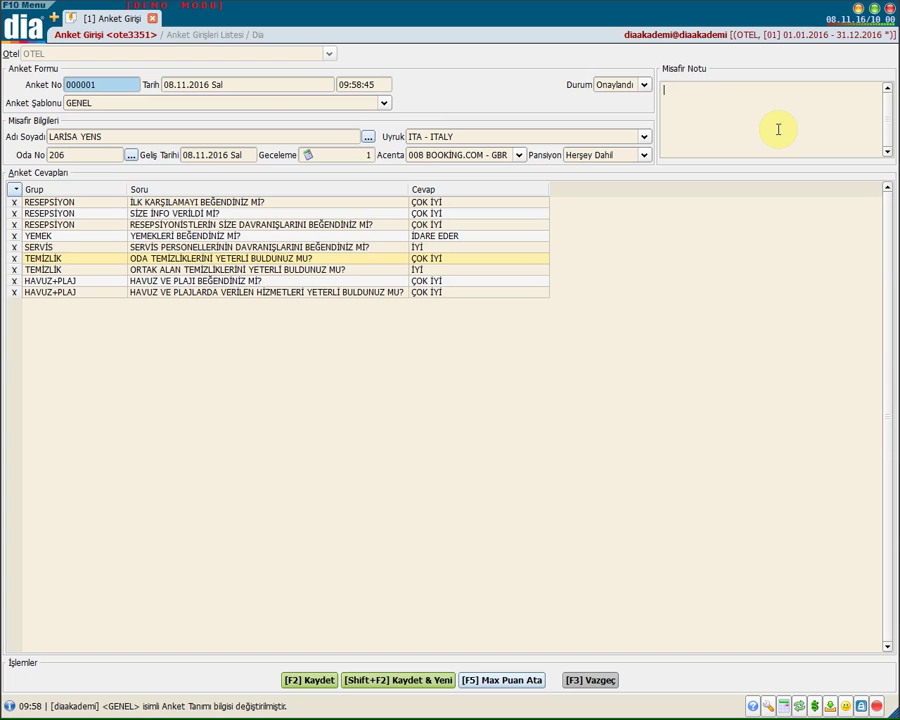
left_click(325, 681)
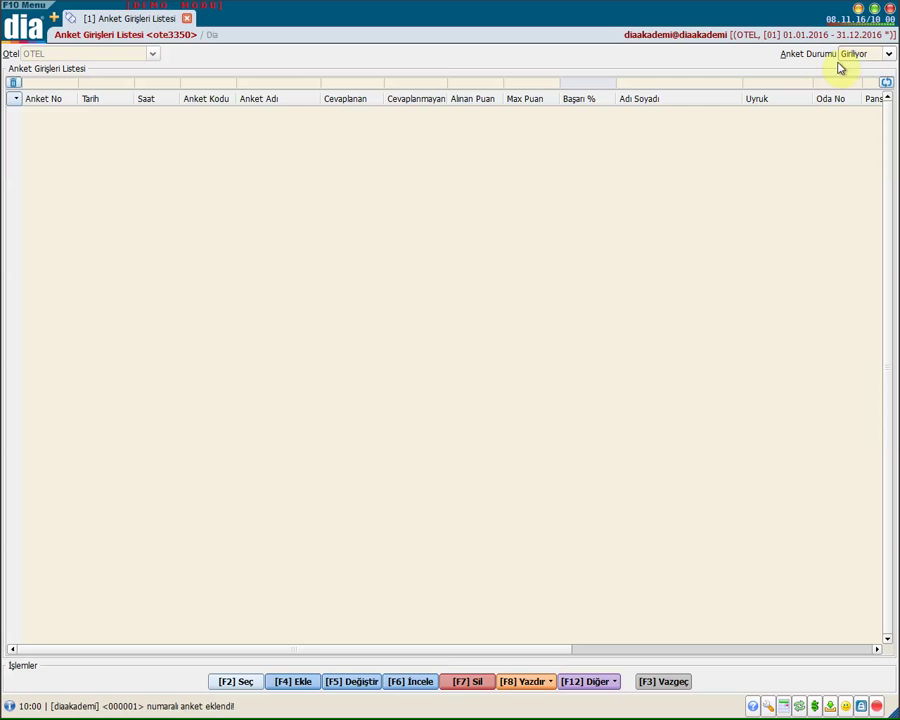
left_click(852, 57)
left_click(860, 84)
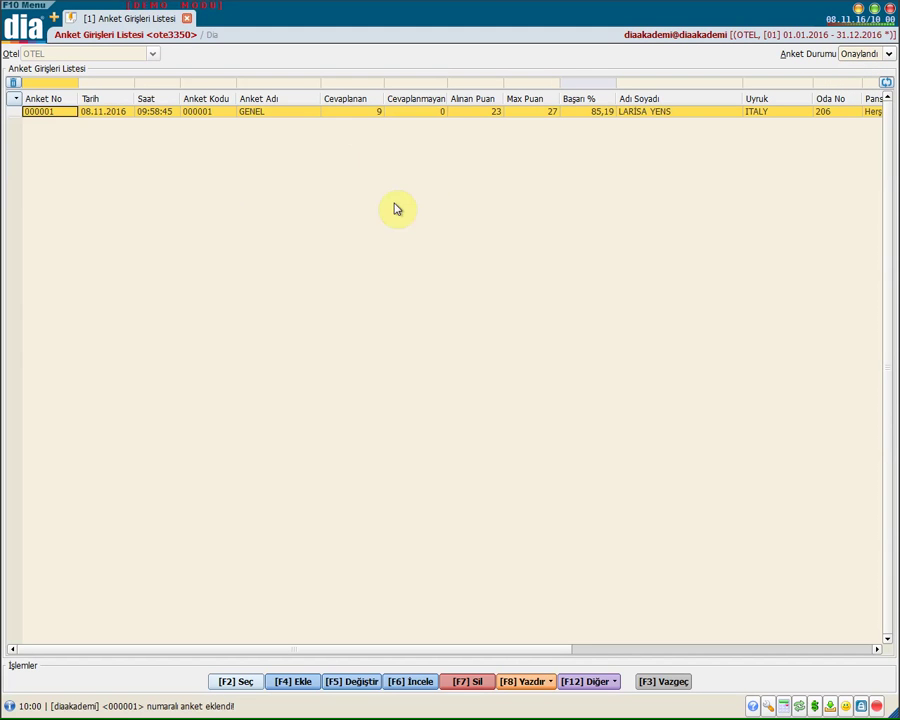
Step: Check the Anket Durumu filter choices and review the approved entry's Başarı % and the remaining columns of the list
left_click(865, 55)
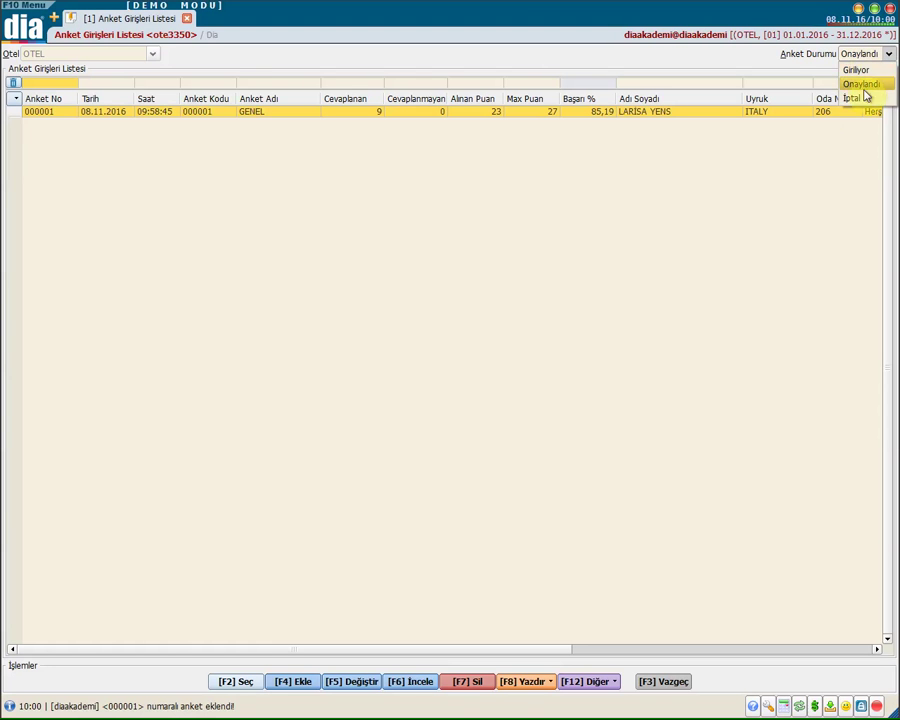
left_click(820, 145)
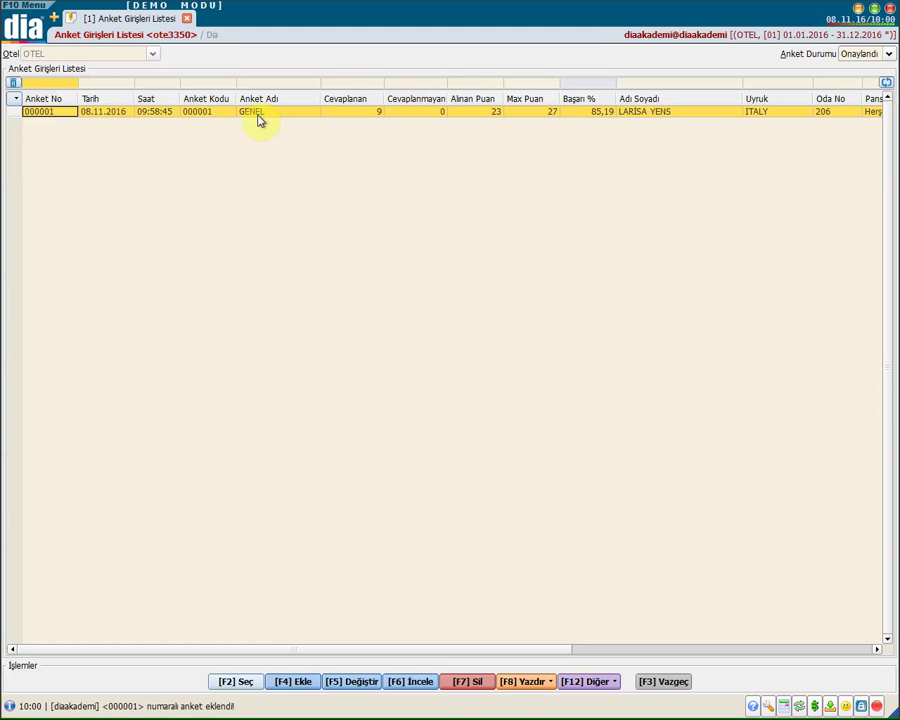
left_click(592, 115)
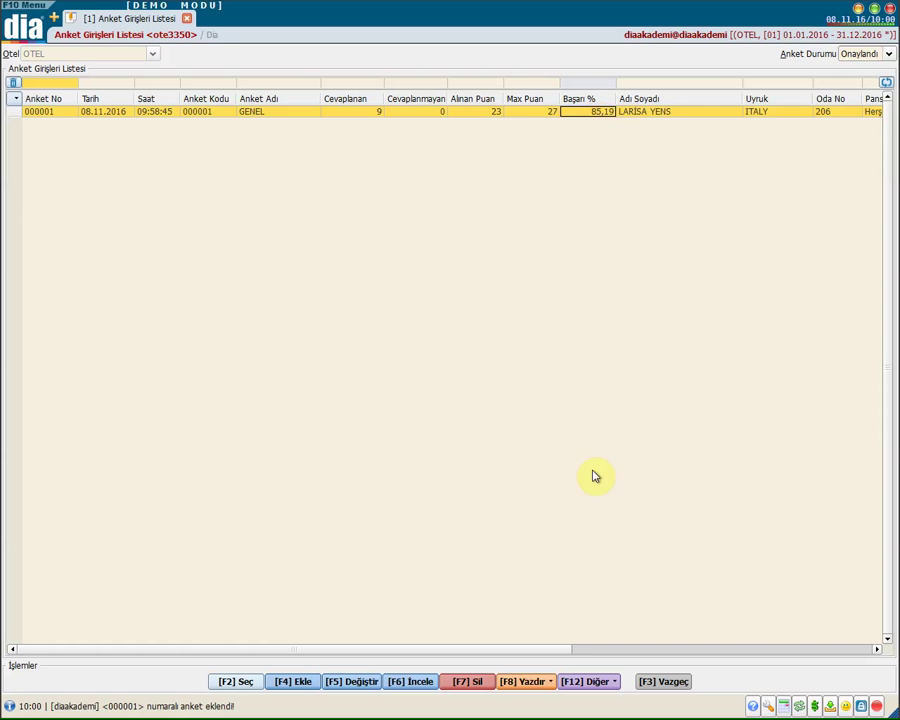
left_click_drag(553, 651, 667, 651)
left_click_drag(605, 677, 334, 662)
Step: View which columns can be shown in the survey entries list and close the list
left_click(15, 98)
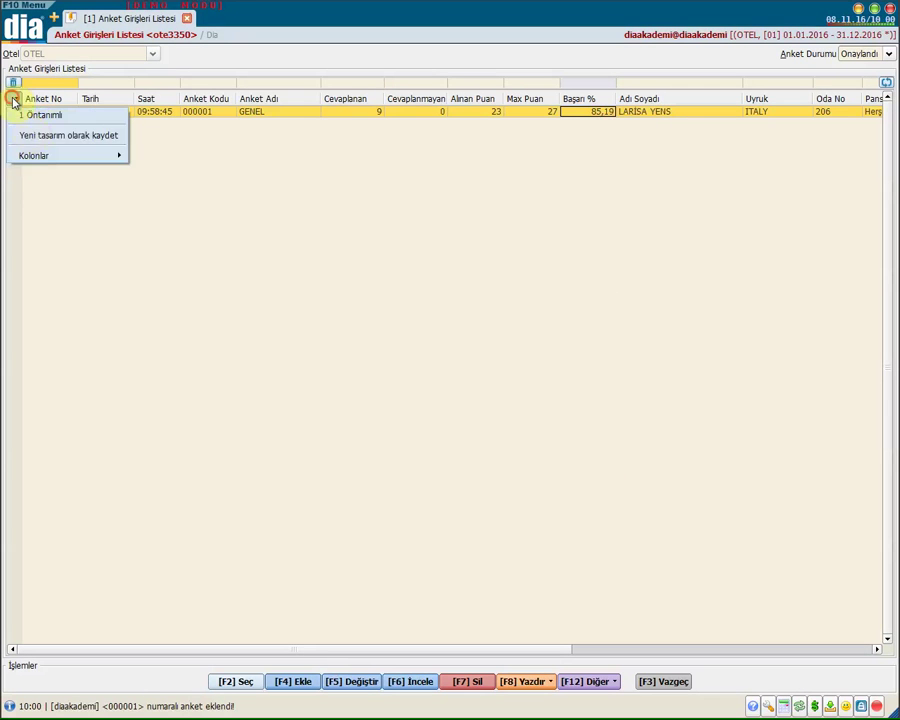
mouse_move(40, 157)
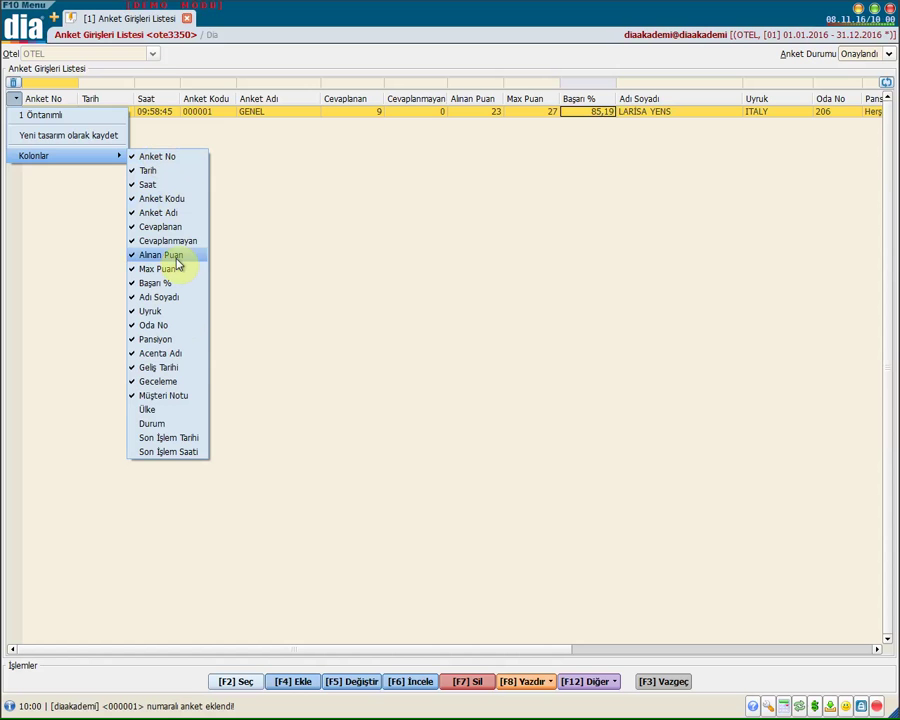
left_click(311, 446)
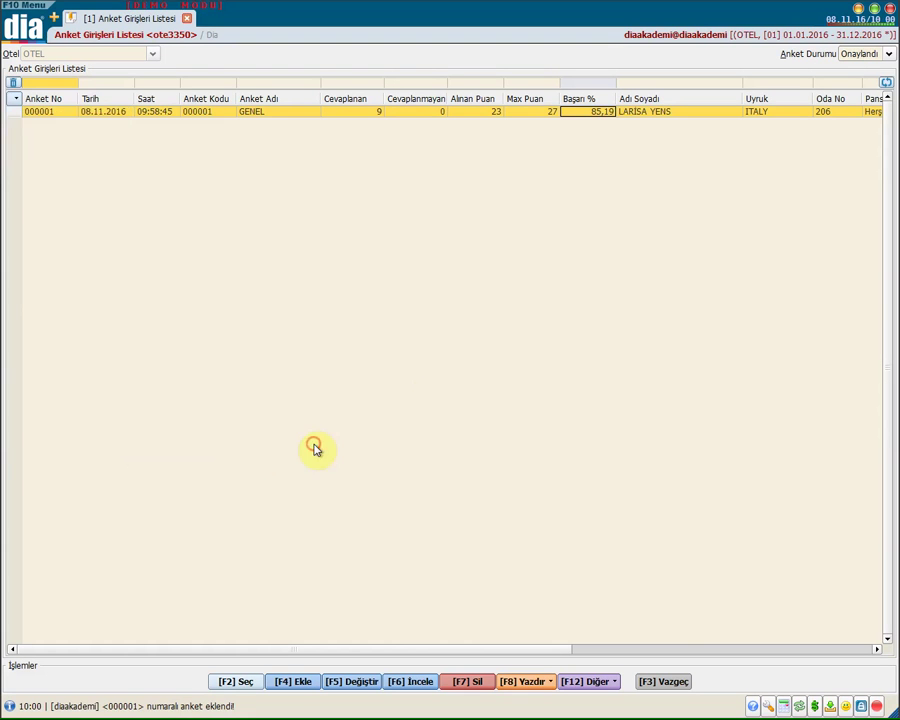
left_click(672, 684)
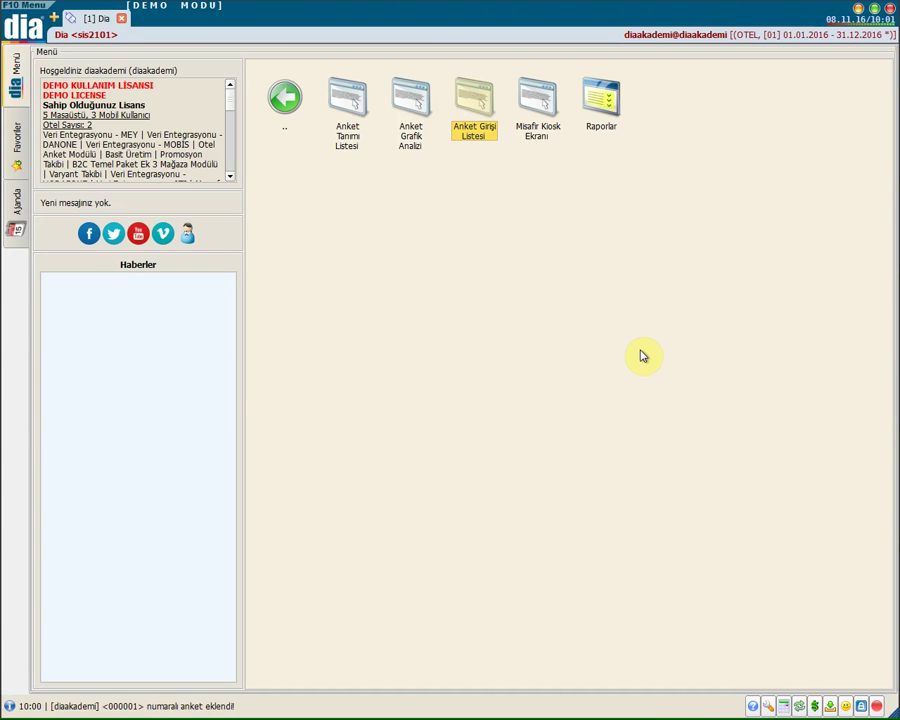
Step: Open the Misafir Kiosk Ekranı, identify the guest with room number 210 and the guest's surname, and start the survey
double_click(540, 107)
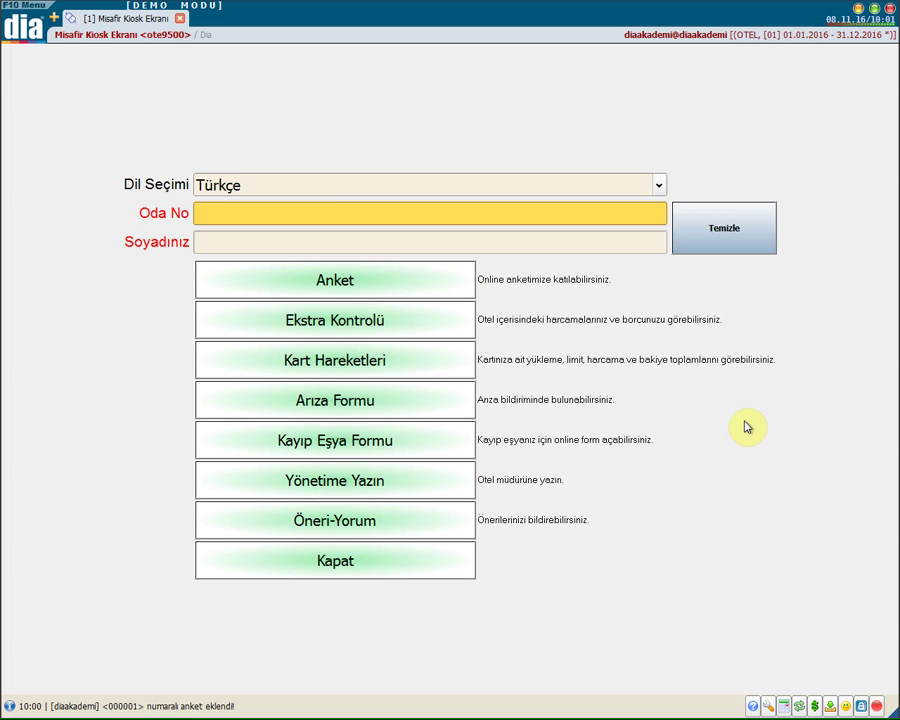
left_click(331, 209)
type("210")
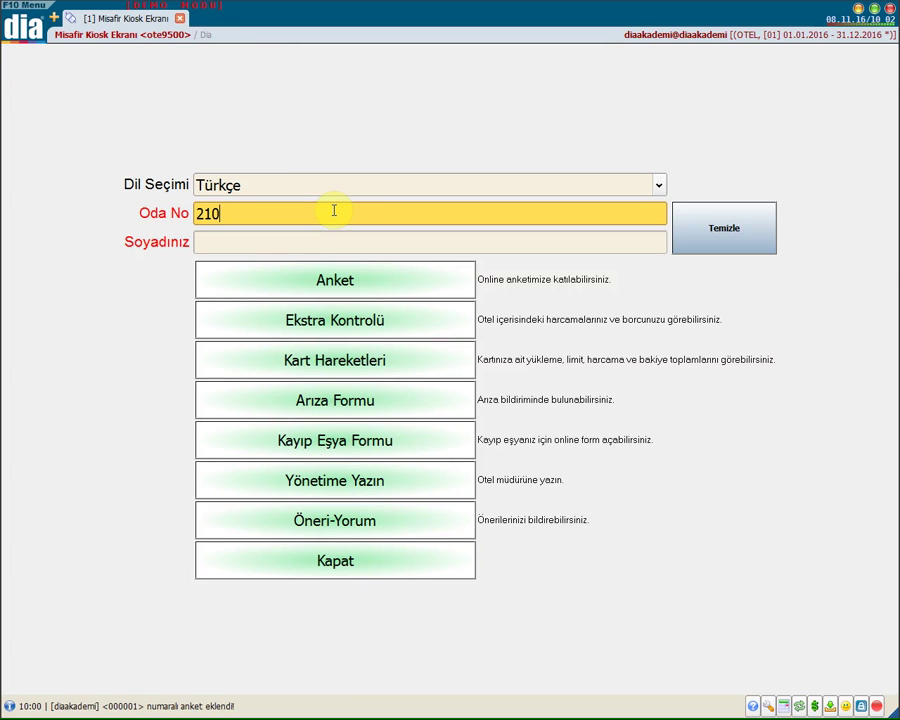
left_click(233, 239)
type("D")
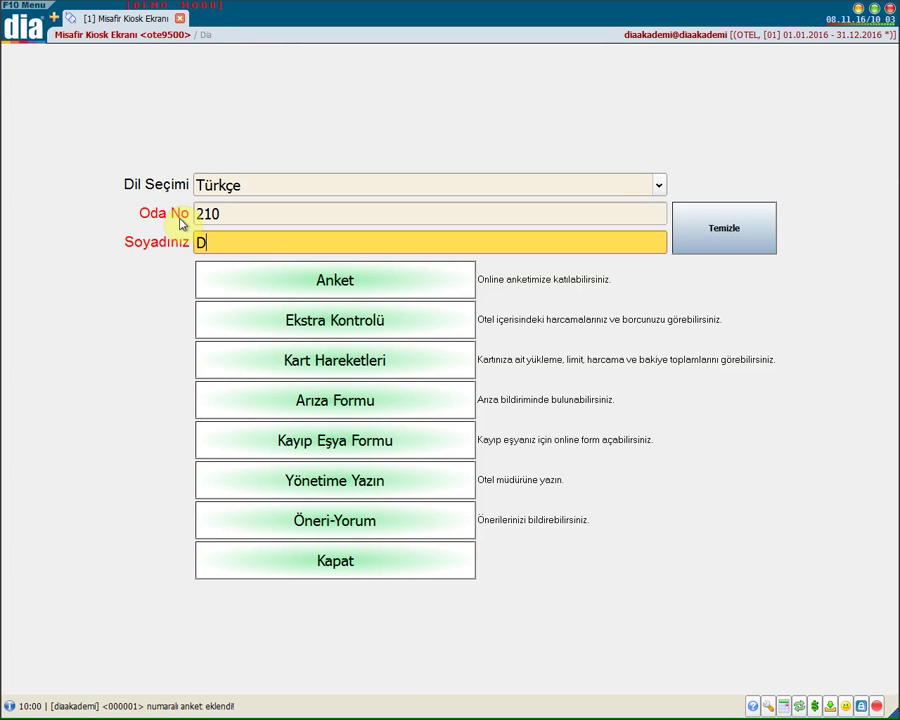
type("İOR")
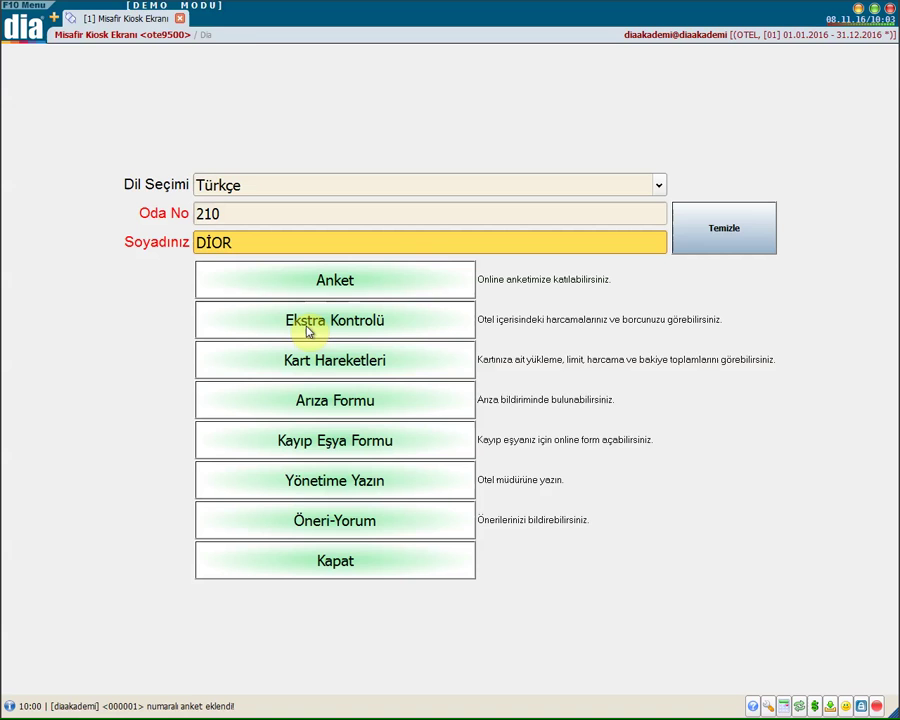
left_click(403, 283)
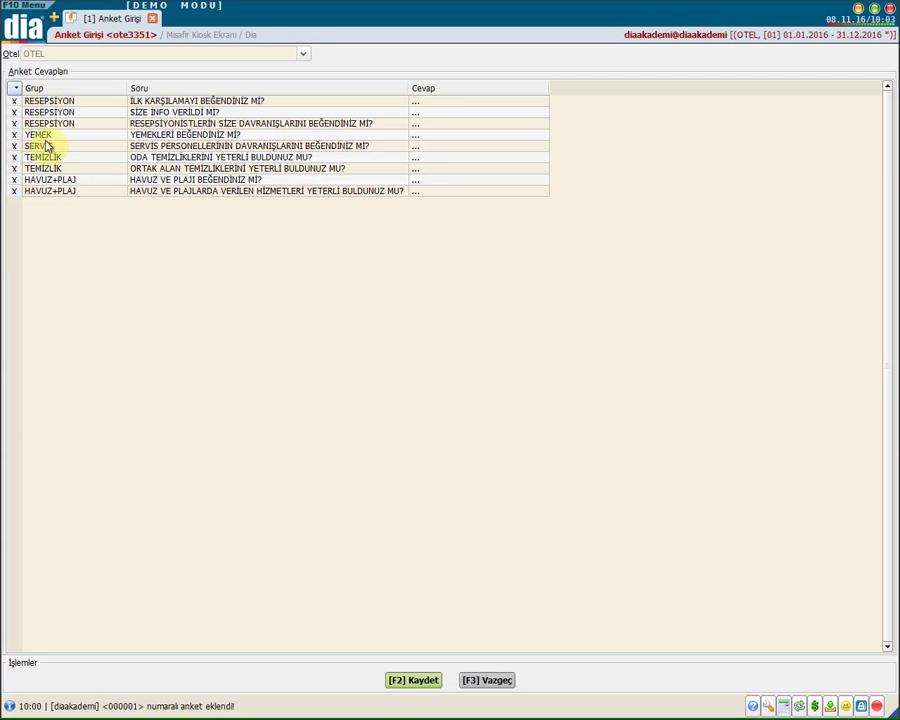
Step: Answer ÇOK İYİ for information given, receptionists and room cleanliness, İYİ for food and common area cleanliness, and save the survey
left_click(460, 112)
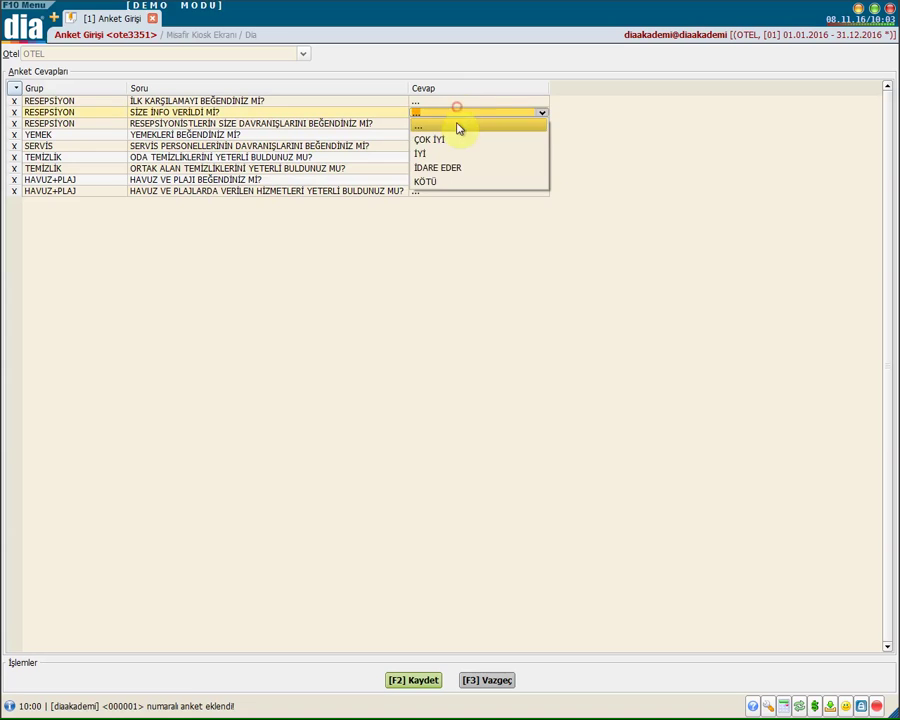
left_click(455, 140)
left_click(450, 150)
left_click(437, 176)
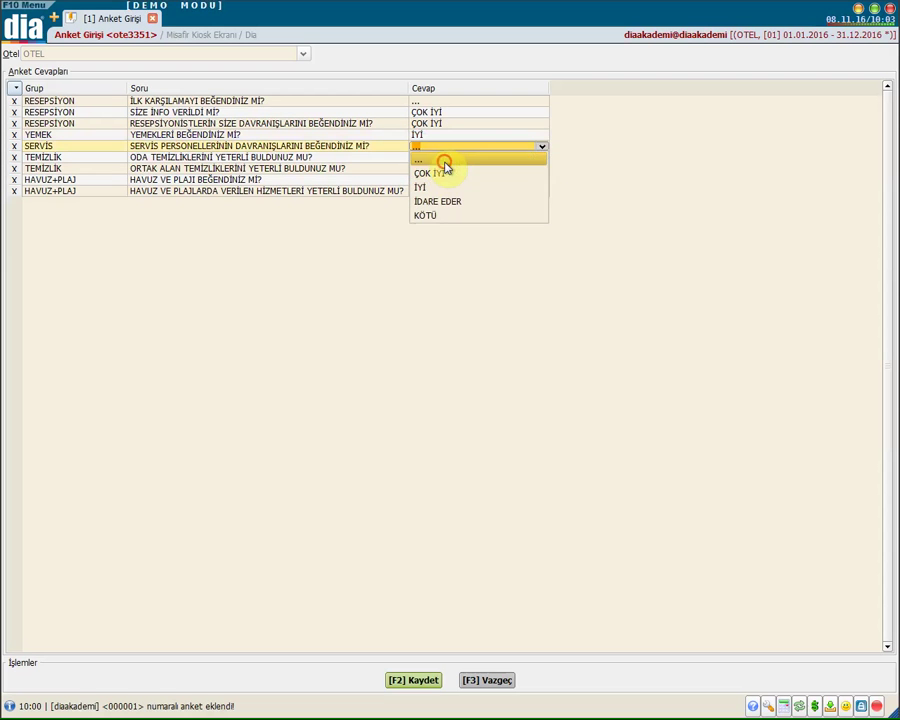
left_click(441, 160)
left_click(437, 186)
left_click(437, 210)
left_click(598, 226)
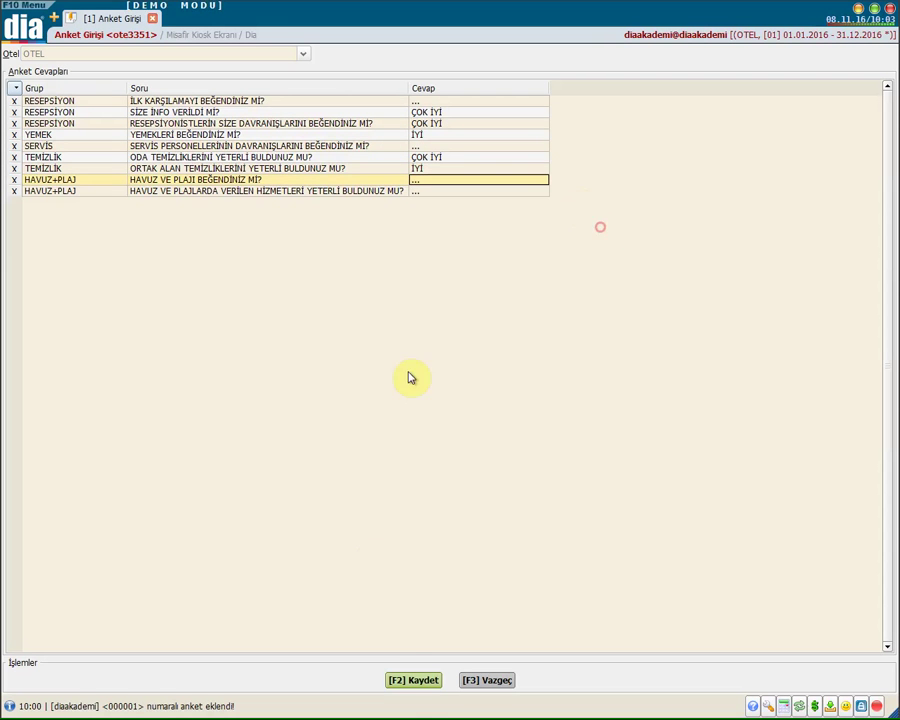
left_click(414, 684)
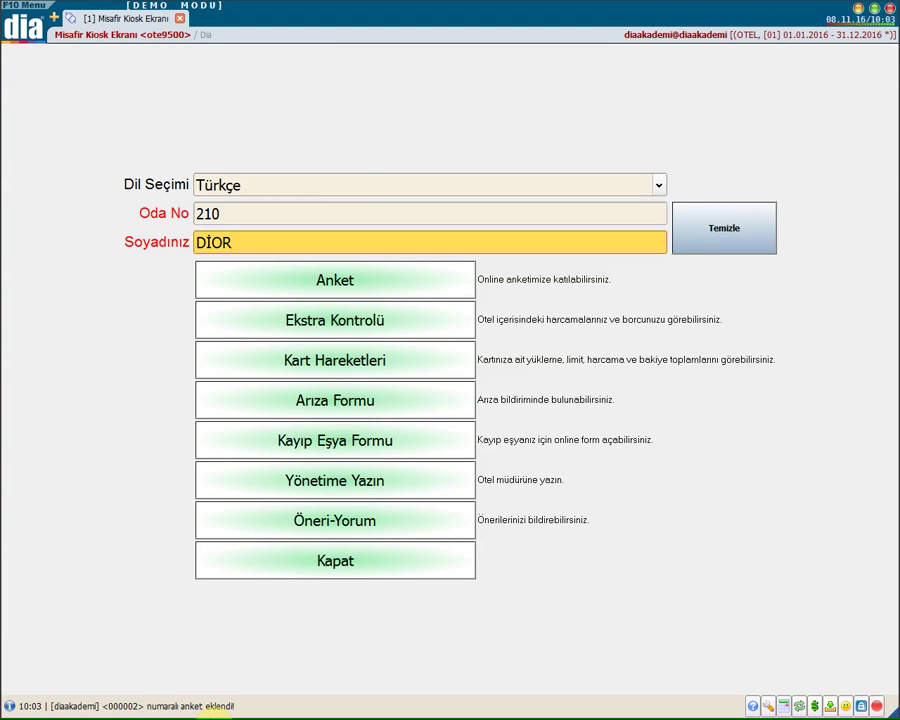
Step: Check the kiosk's language choices, keep Türkçe, and save an Arıza Formu for the guest
left_click(345, 190)
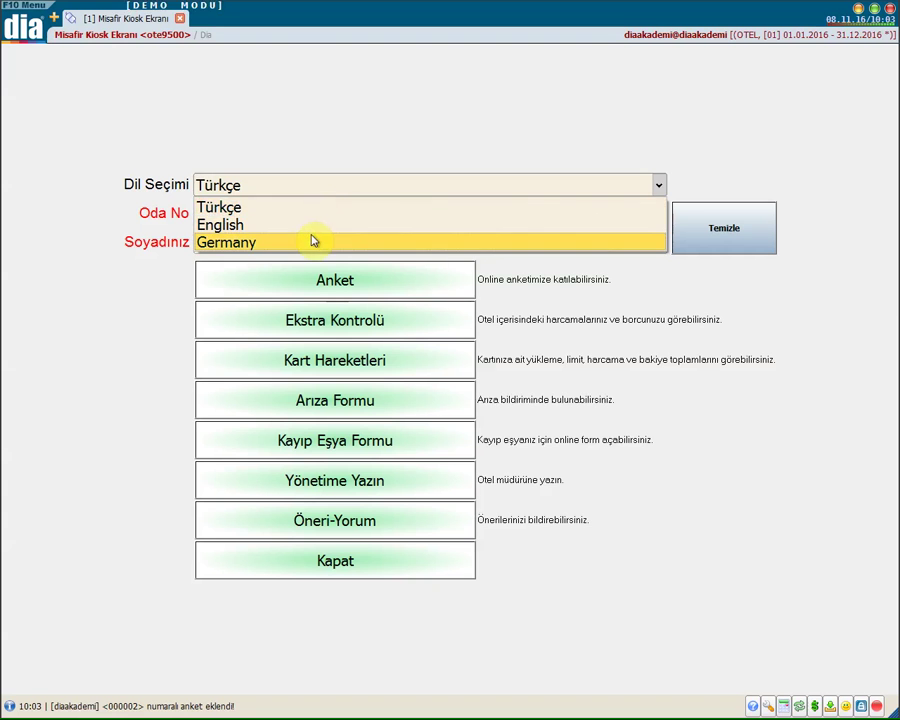
left_click(580, 331)
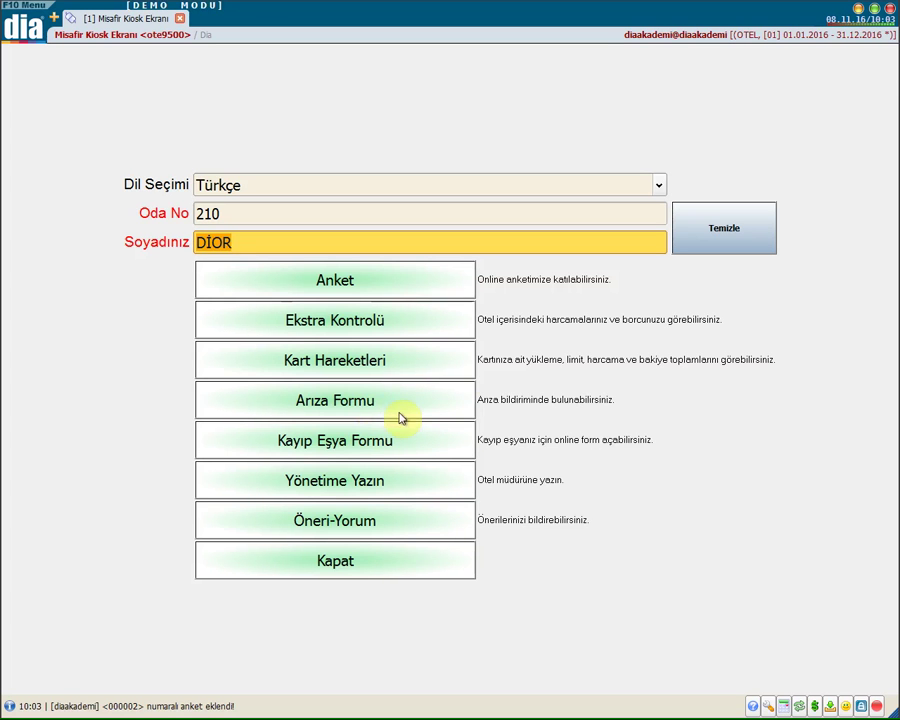
left_click(323, 405)
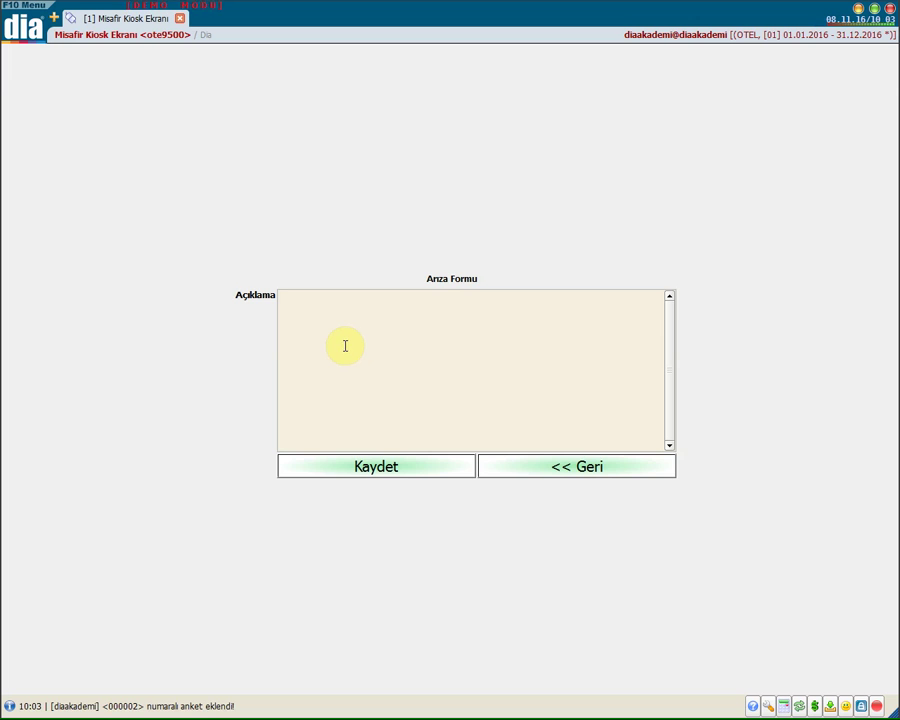
left_click(325, 467)
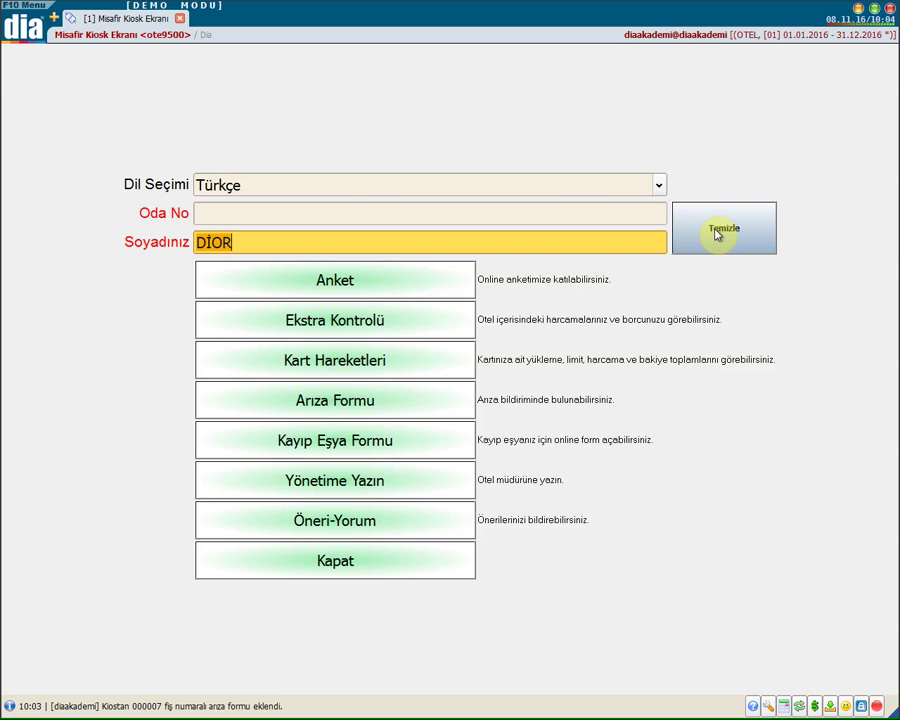
Step: Clear the guest details, close the kiosk and open Anket Grafik Analizi
left_click(680, 224)
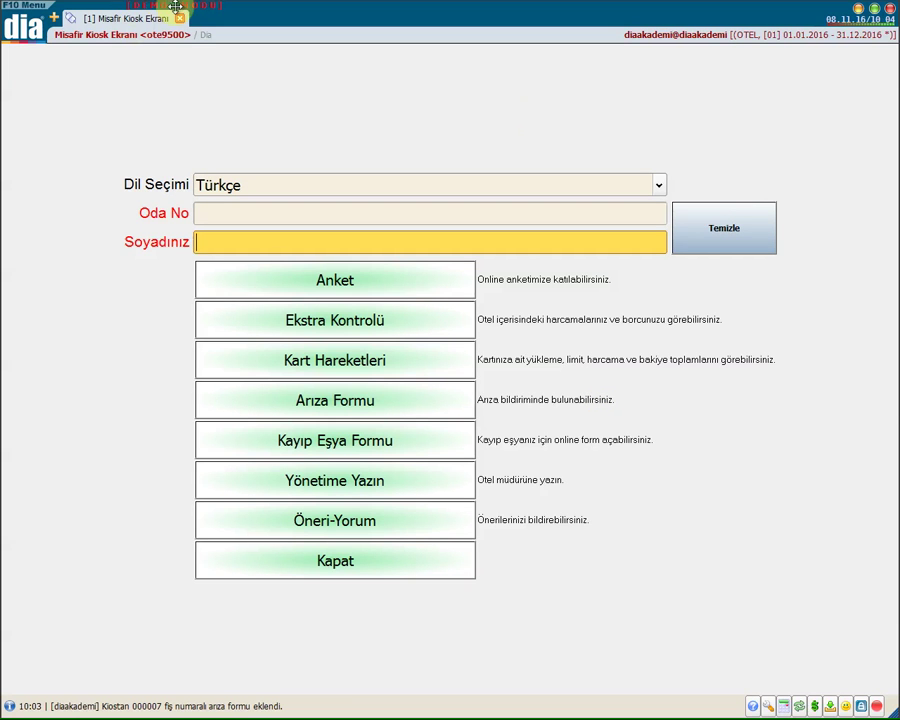
left_click(387, 560)
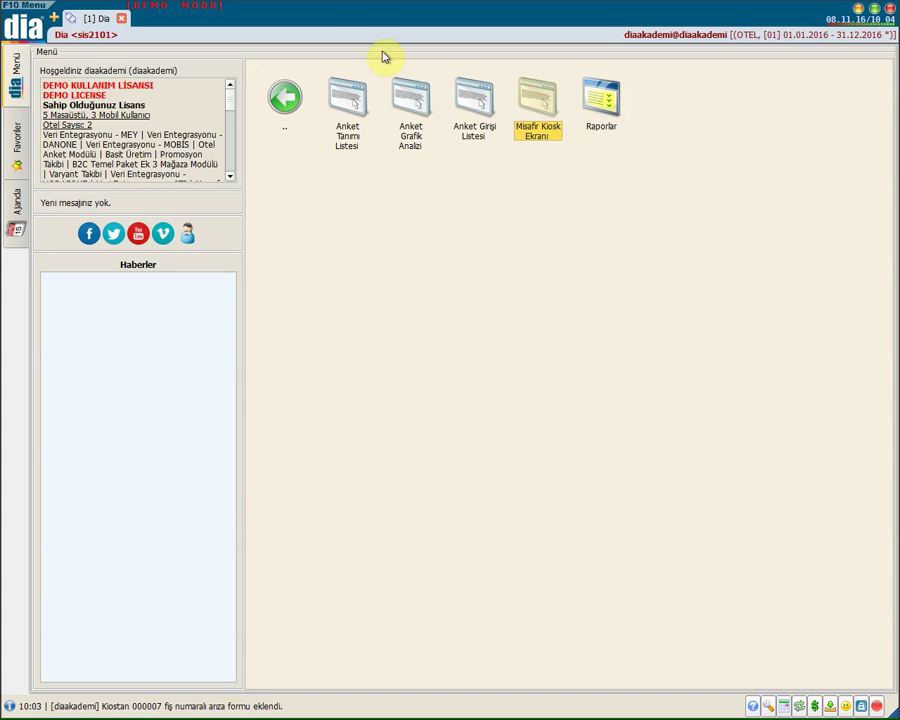
left_click(417, 106)
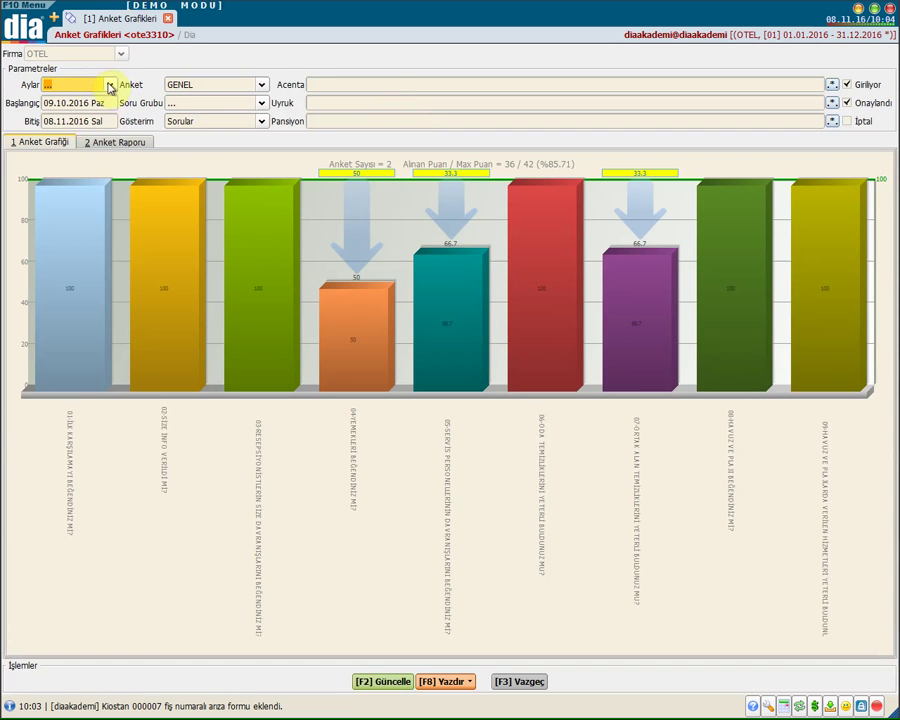
Step: Set the chart period to Nisan, 01.04.2016 to 30.04.2016, and reset the month selection to blank
left_click(110, 85)
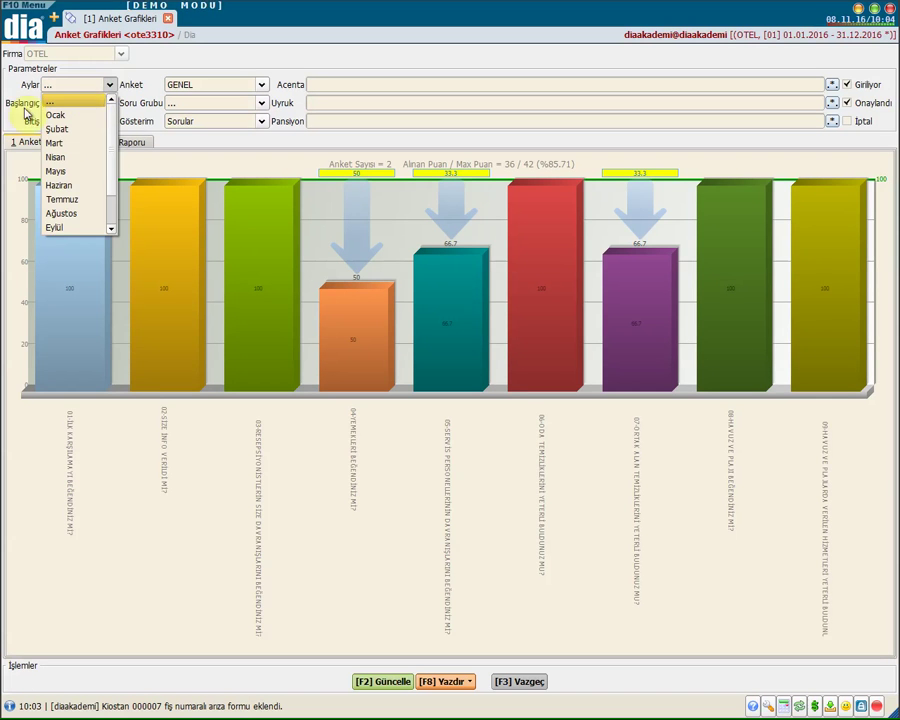
left_click(55, 157)
left_click(62, 80)
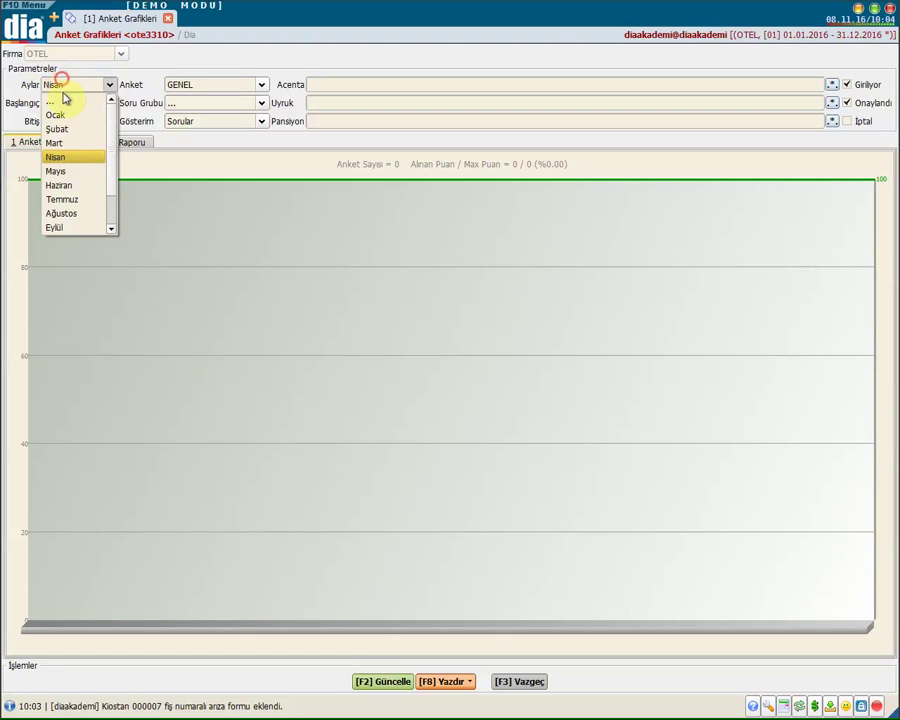
left_click(65, 100)
left_click(51, 121)
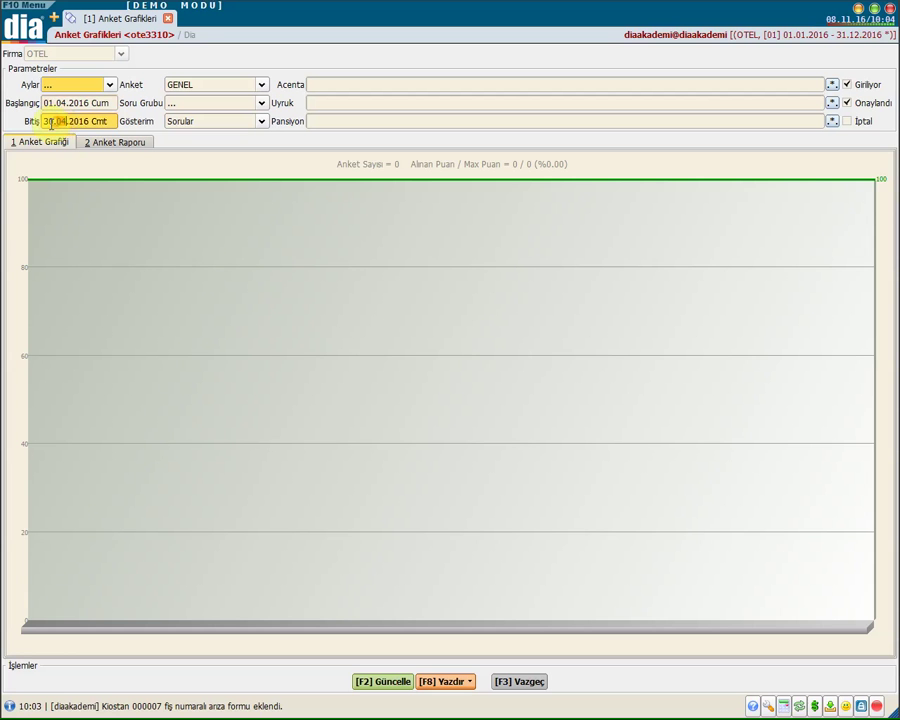
Step: Limit the GENEL survey chart to the SERVİS question group, keeping the display by Sorular
left_click(178, 89)
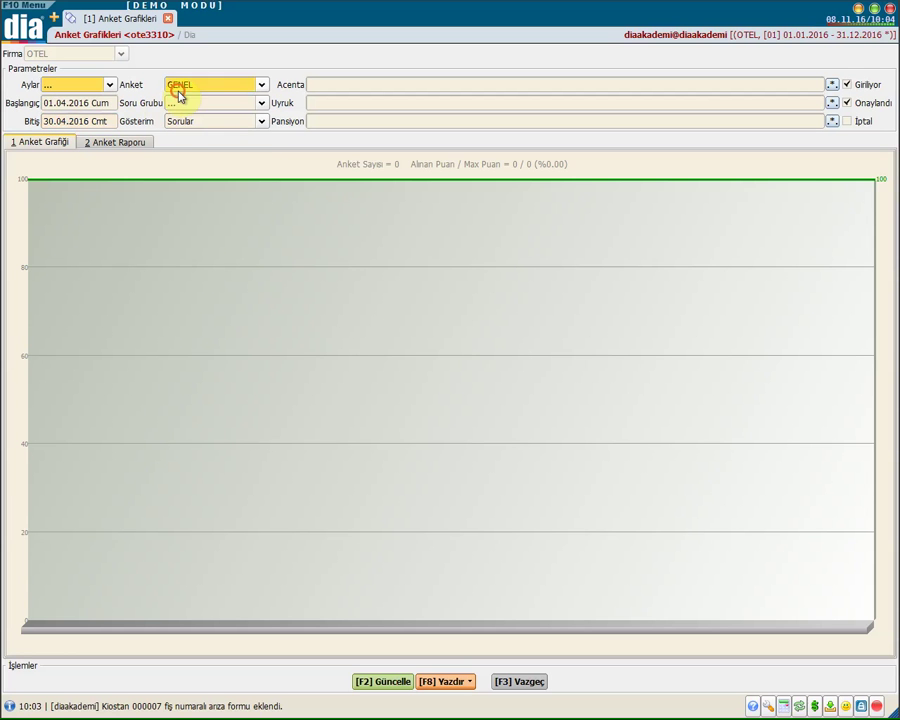
left_click(178, 89)
left_click(196, 103)
left_click(194, 105)
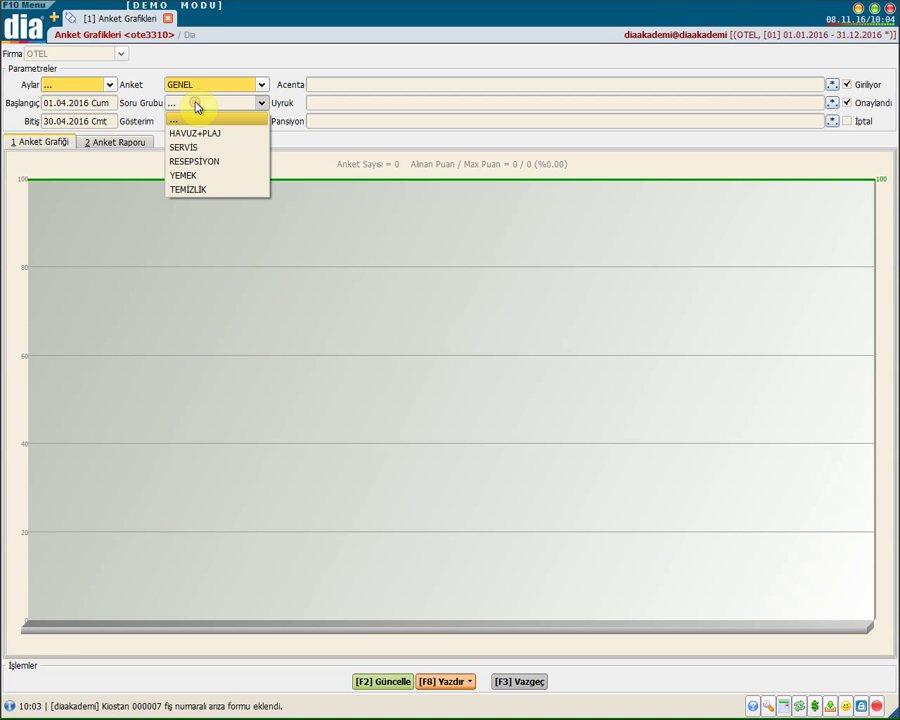
left_click(220, 152)
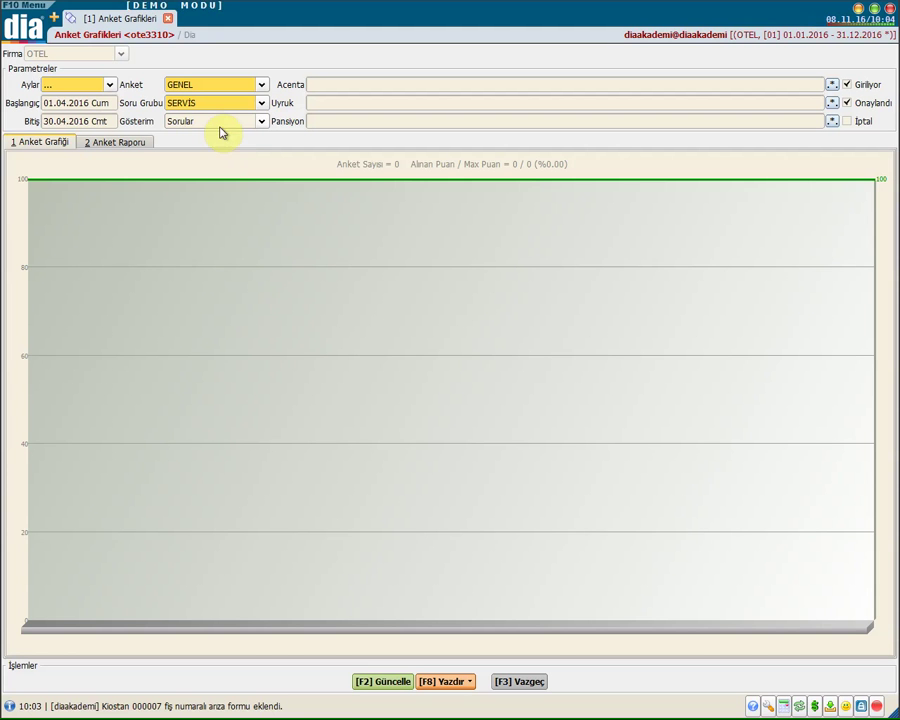
left_click(217, 125)
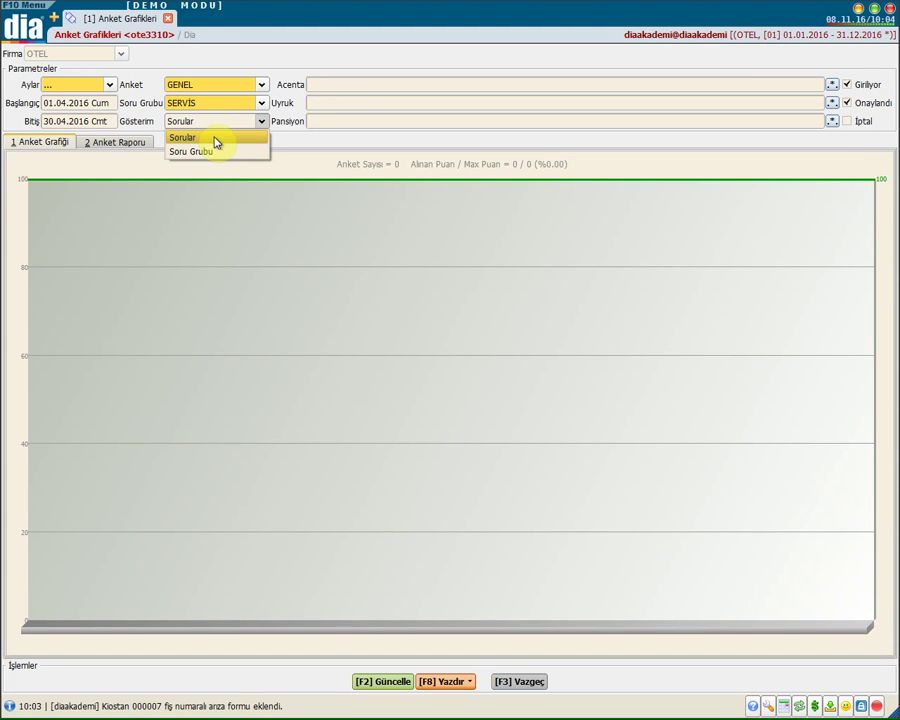
left_click(294, 140)
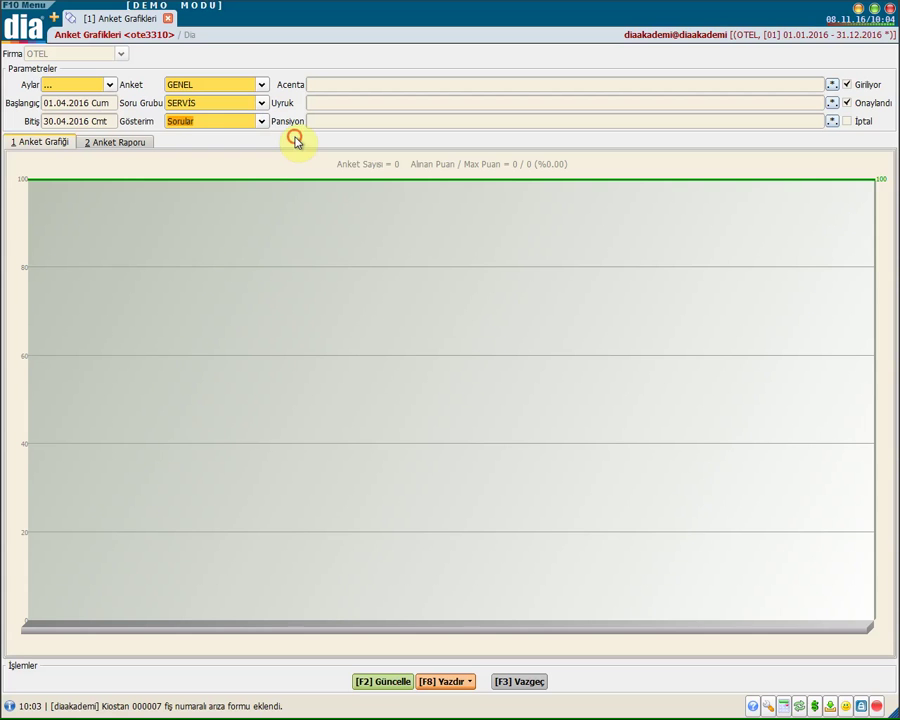
Step: Leave the agency, nationality and board filters empty, set the end date to 31.12.2016 and update the chart
left_click(331, 86)
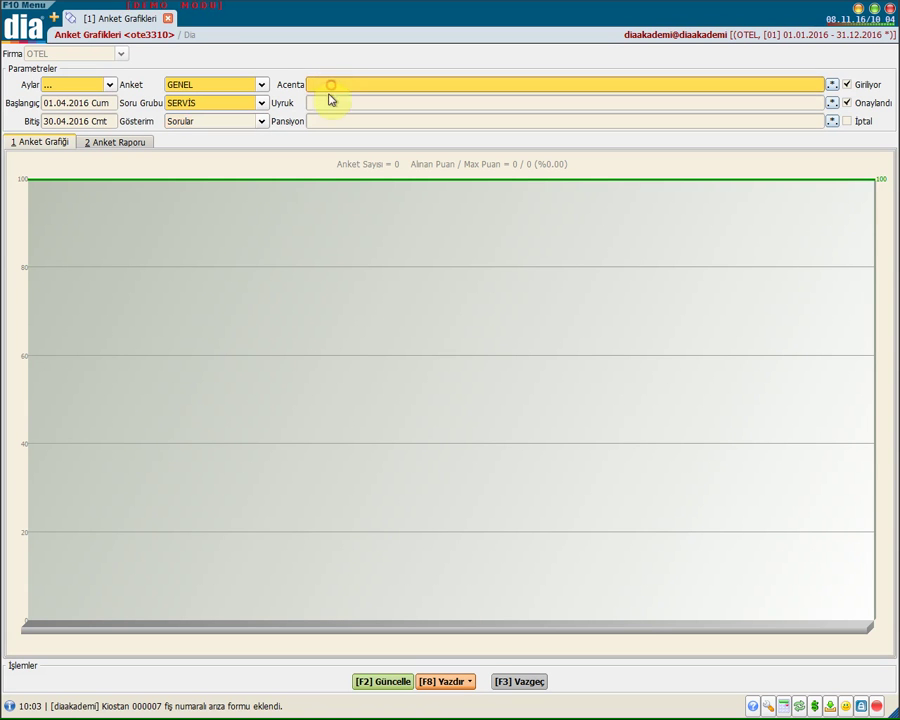
left_click(318, 103)
left_click(326, 122)
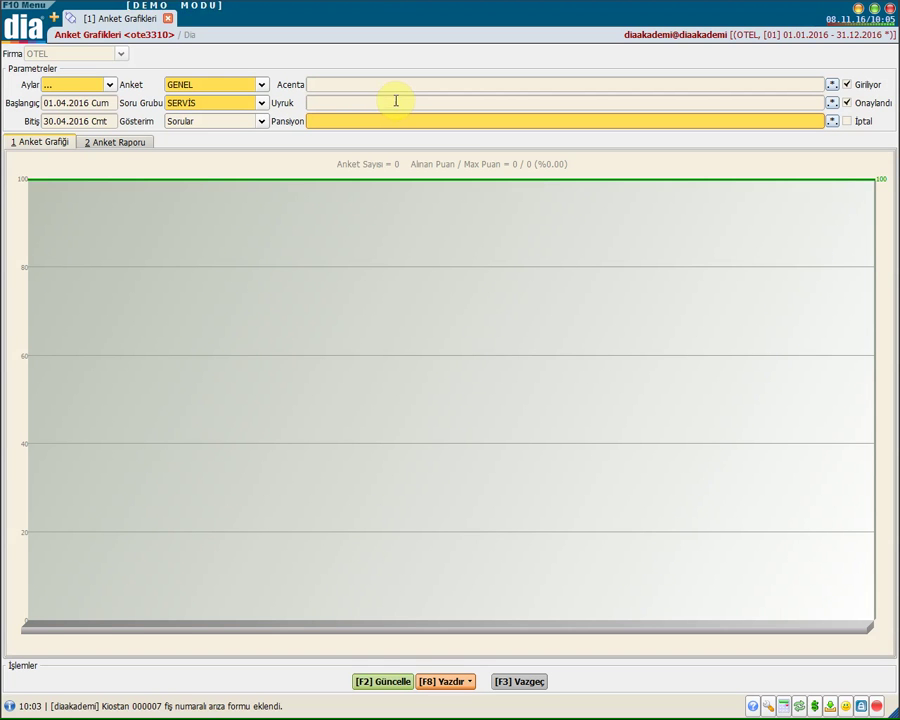
left_click(369, 680)
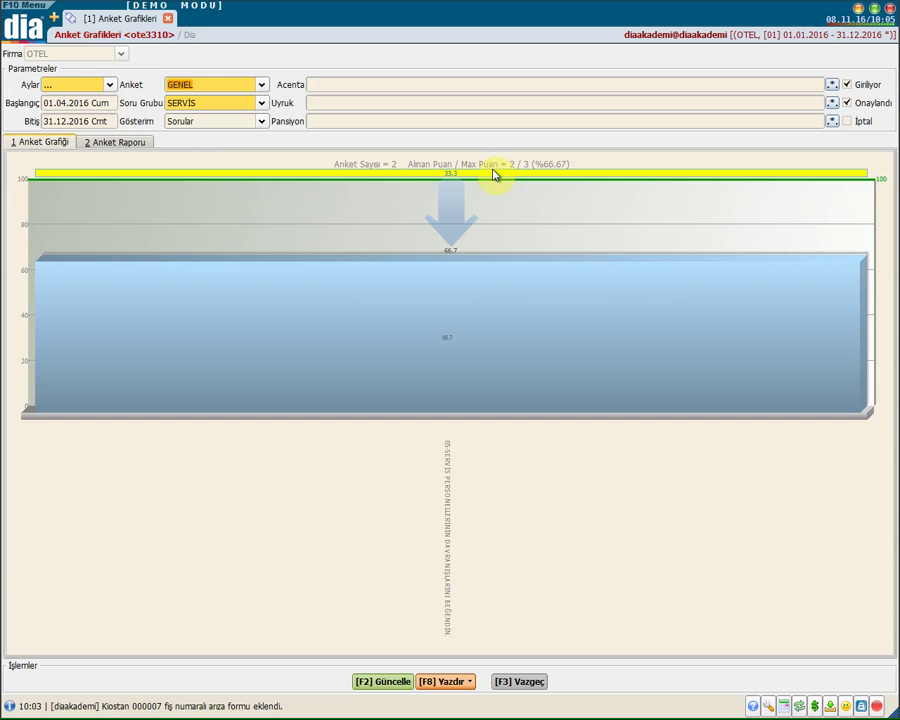
left_click(568, 171)
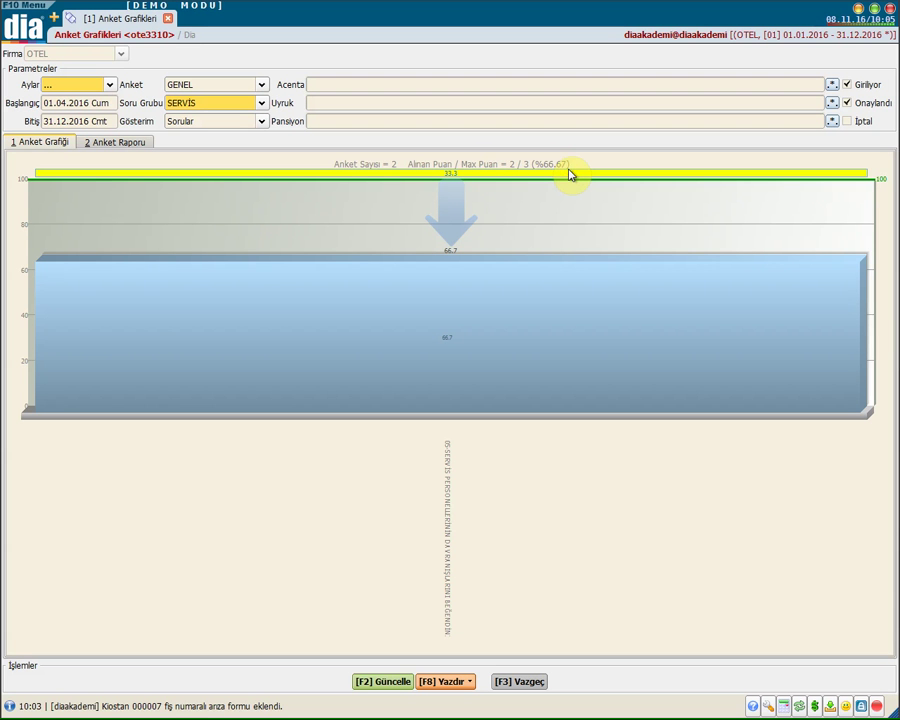
Step: Check the SERVİS chart's percentage, and open Anket Raporu to review the question's total score, maximum score and percentage
mouse_move(569, 174)
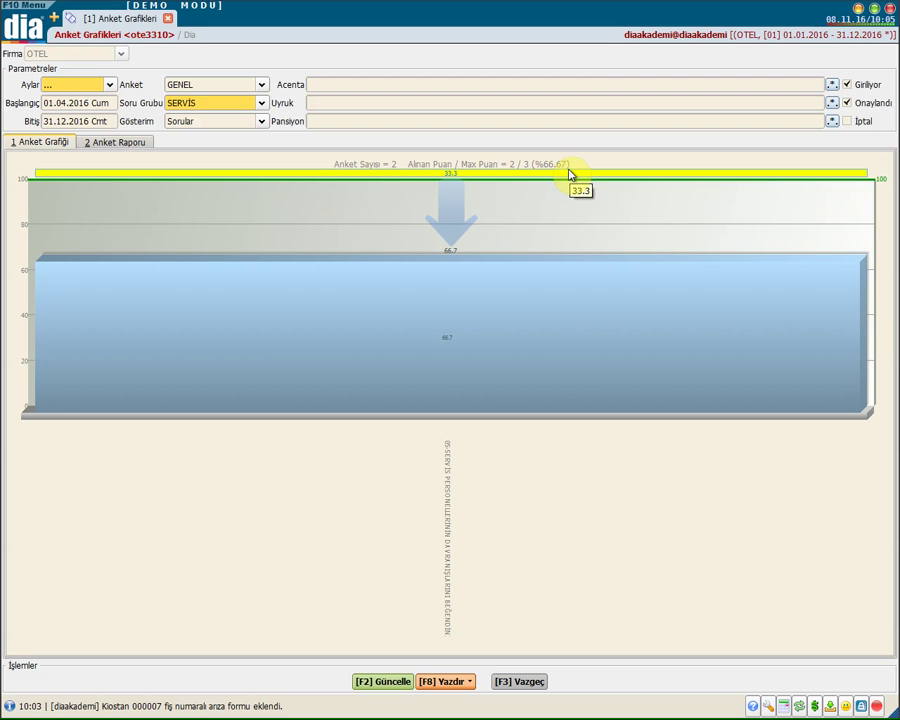
left_click(131, 143)
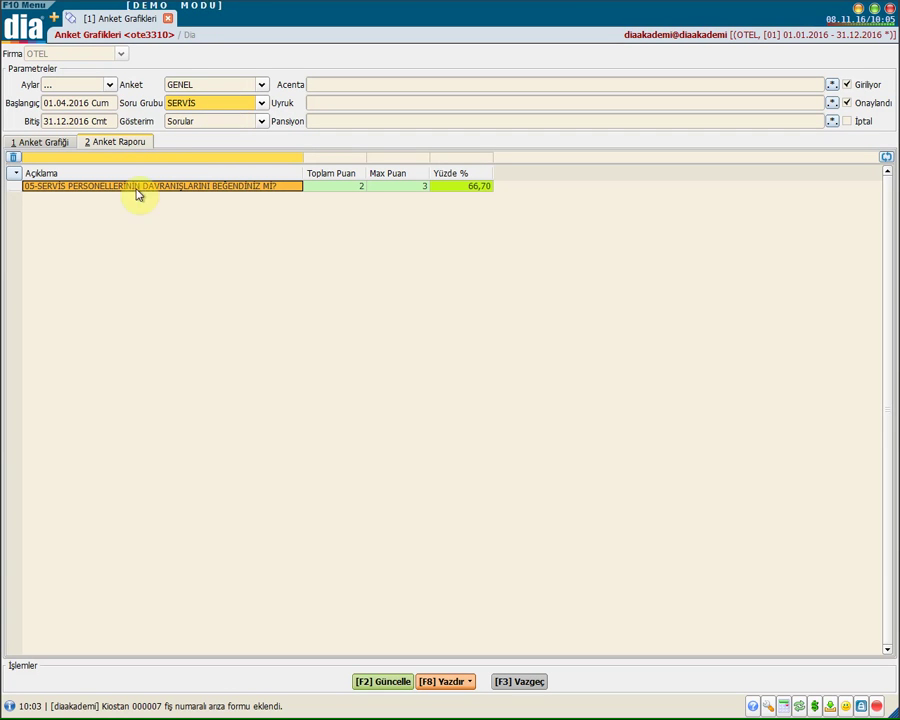
left_click(327, 190)
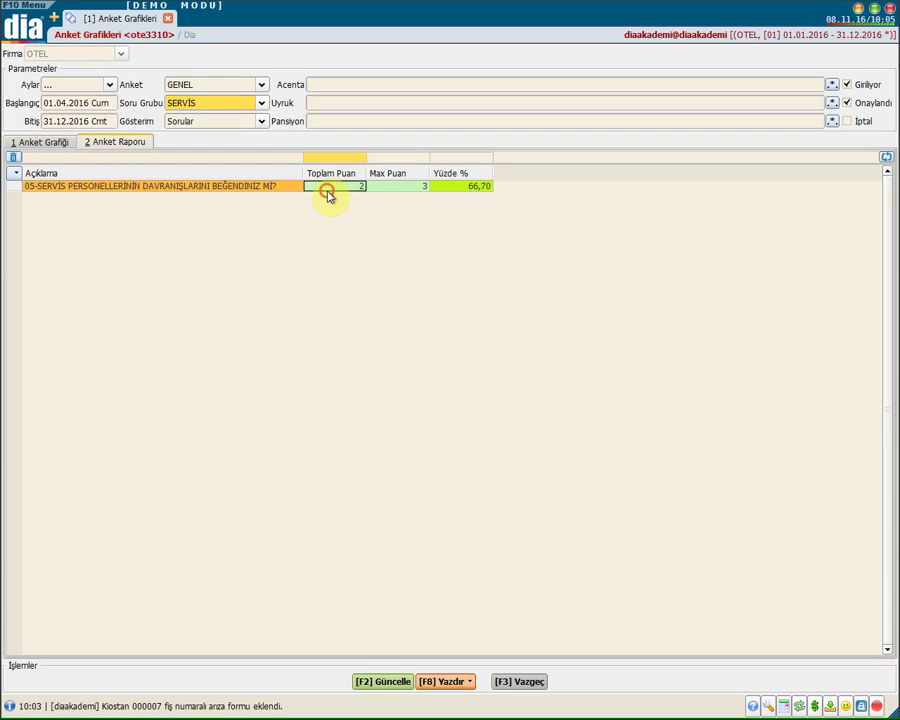
left_click(446, 188)
Step: Reset the question group filter to blank and review the scores of all GENEL survey questions in the report
left_click(240, 106)
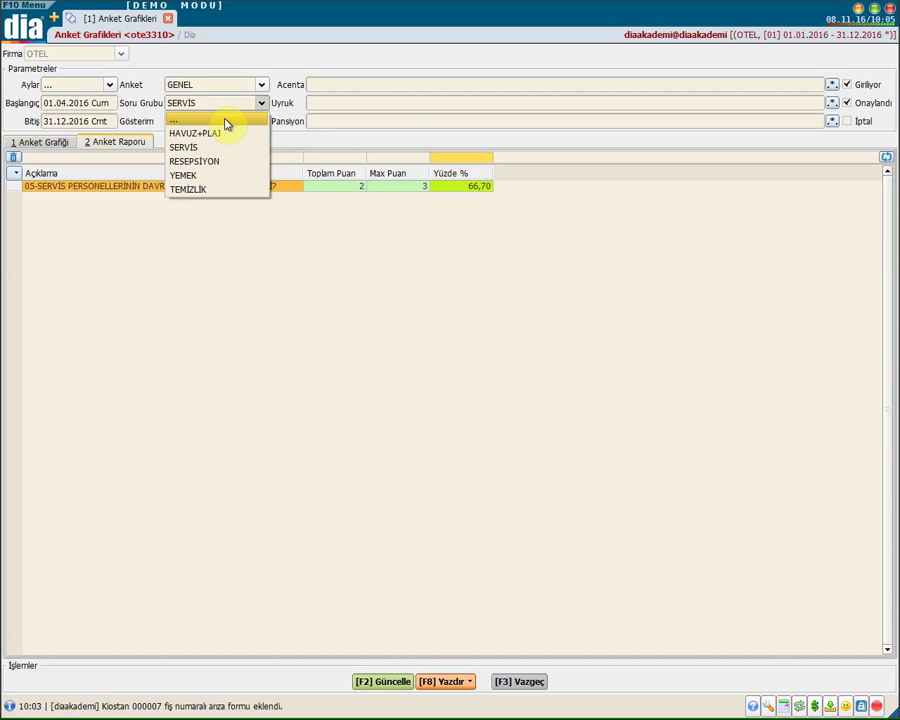
left_click(227, 122)
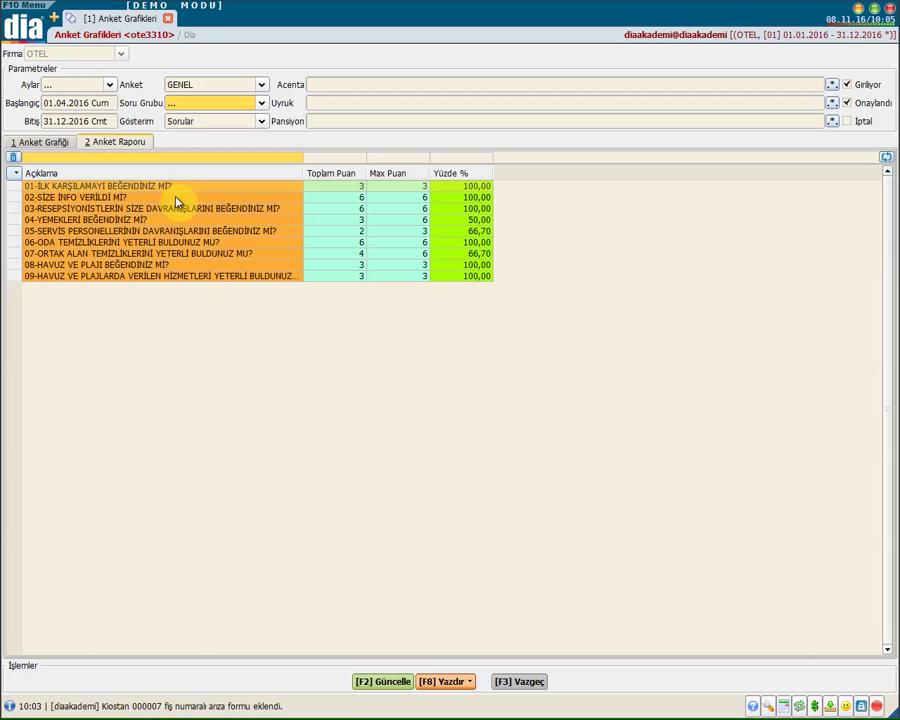
left_click_drag(176, 203, 362, 309)
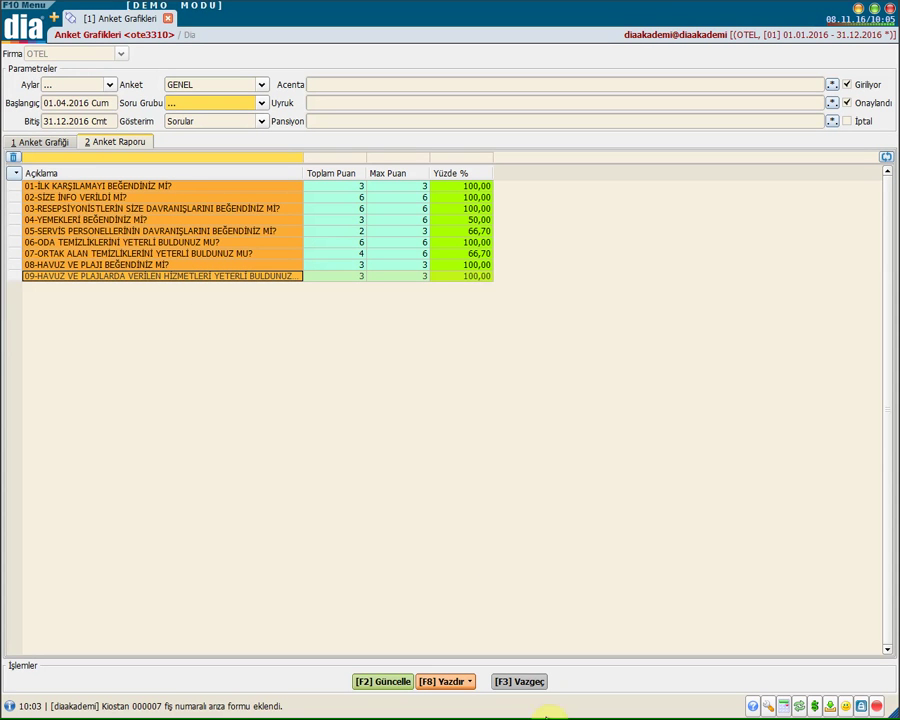
Step: Close the survey charts and open the Anket Analizi report with the GENEL survey as its template
left_click(532, 684)
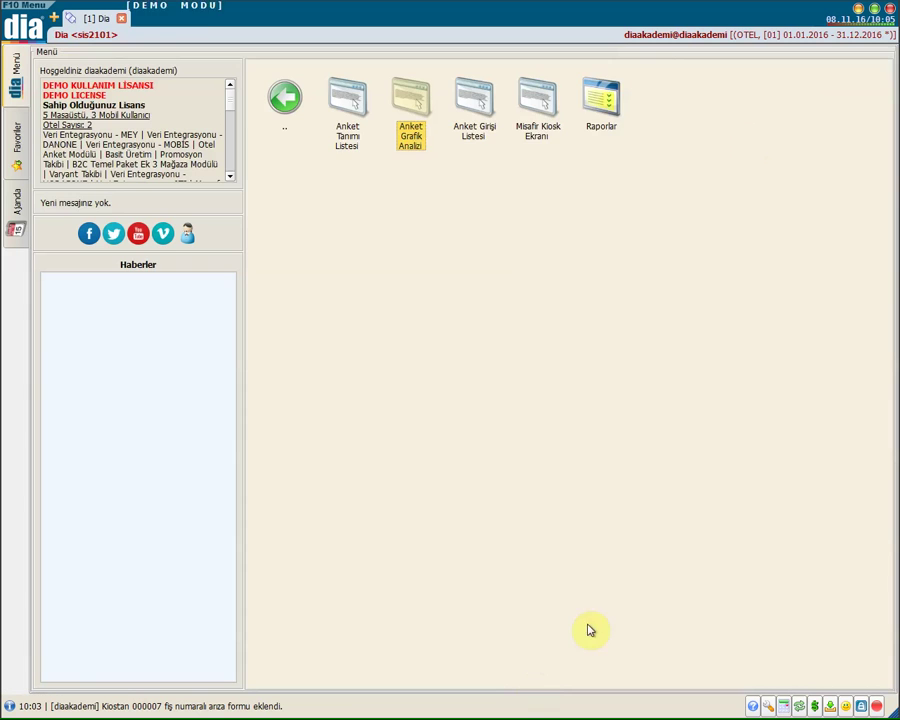
left_click(606, 100)
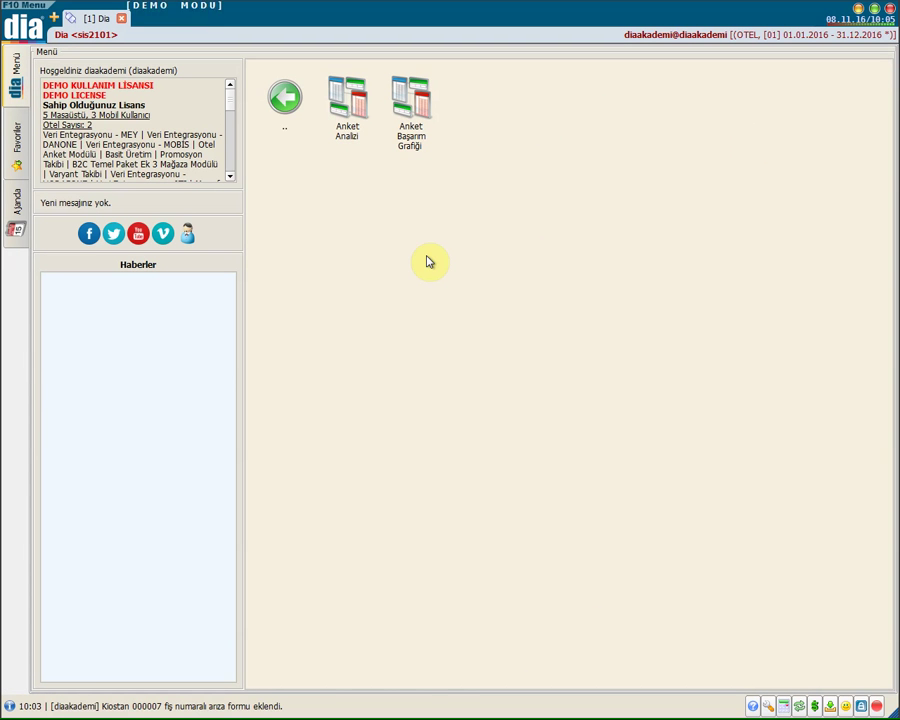
left_click(363, 105)
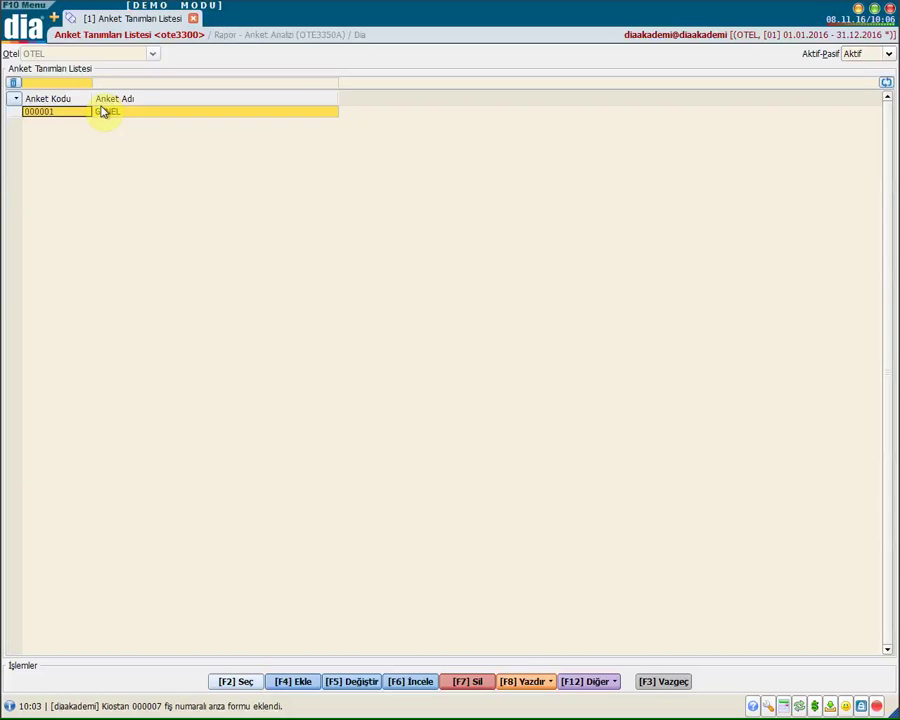
double_click(100, 111)
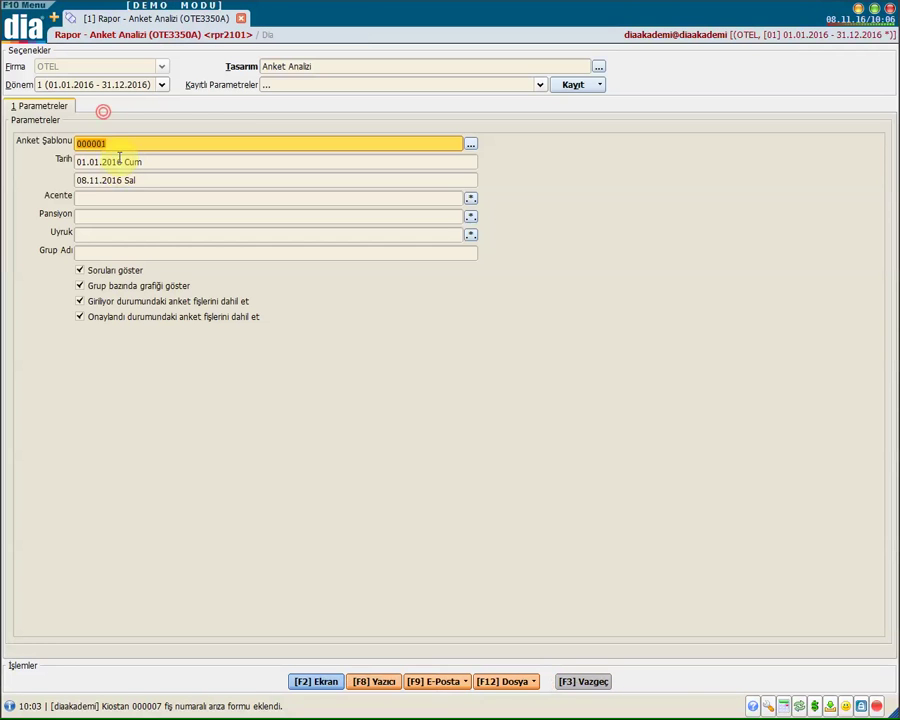
Step: Set the report's end date to 31.12.2016, leave the agency, board, nationality and group name filters empty, and display it on screen
left_click(80, 178)
type("31")
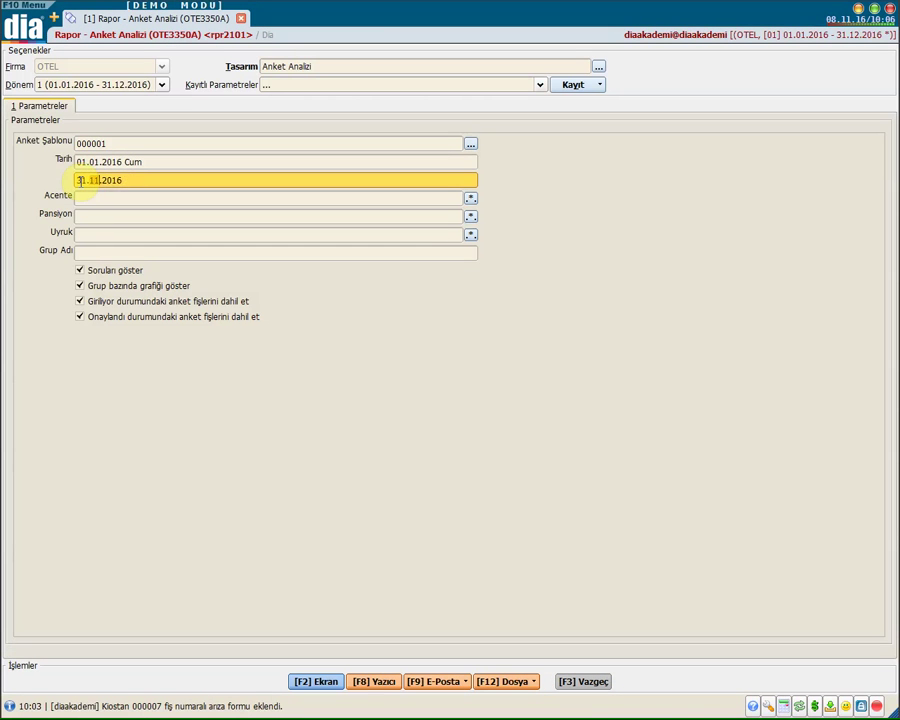
left_click(105, 197)
left_click(106, 215)
left_click(108, 233)
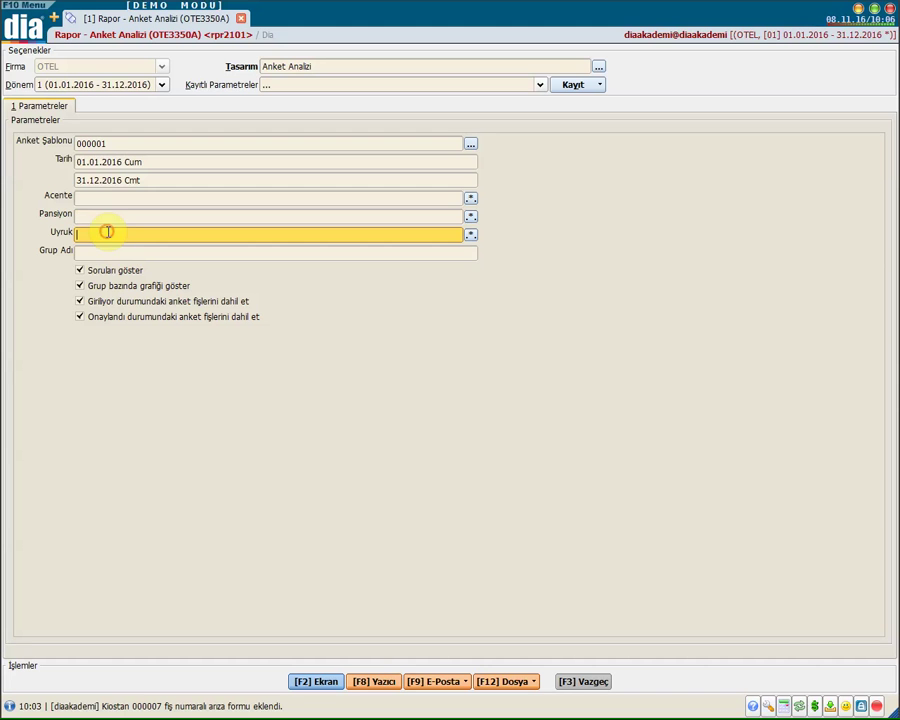
left_click(100, 252)
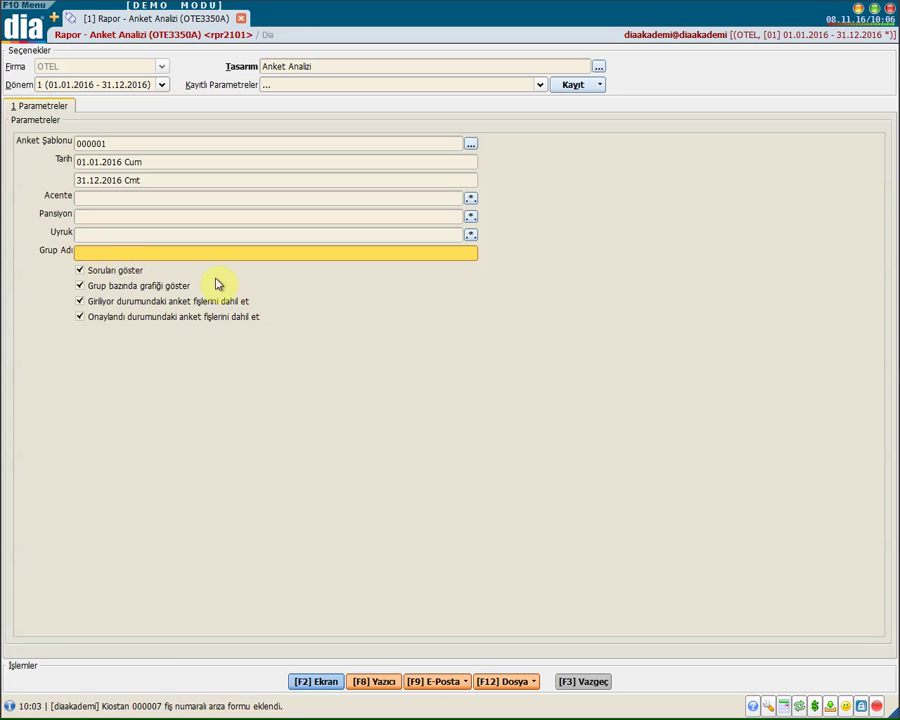
left_click(308, 683)
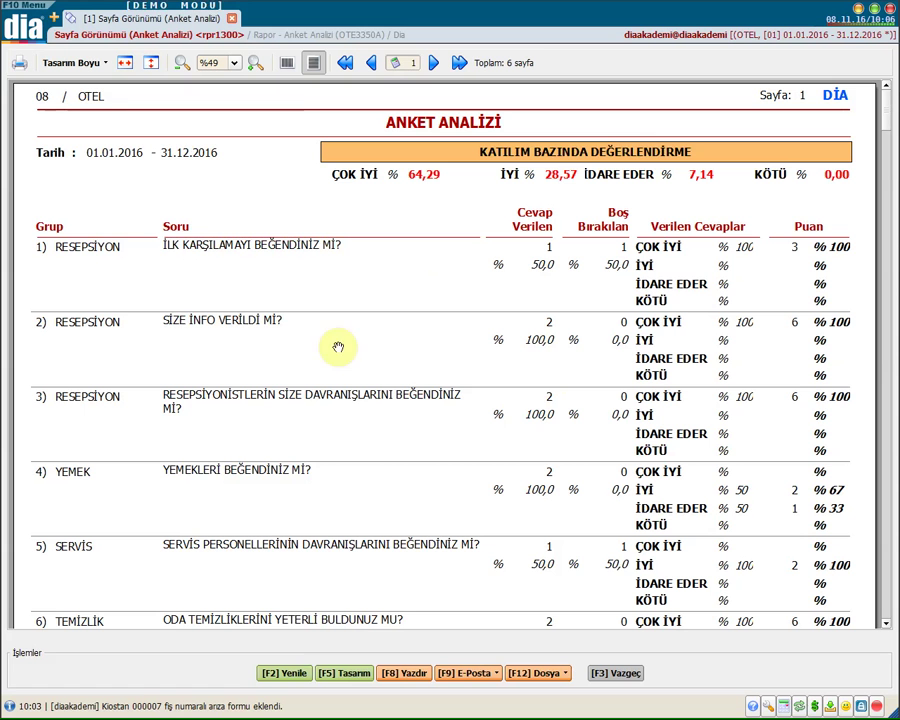
scroll(483, 288, "down", 10)
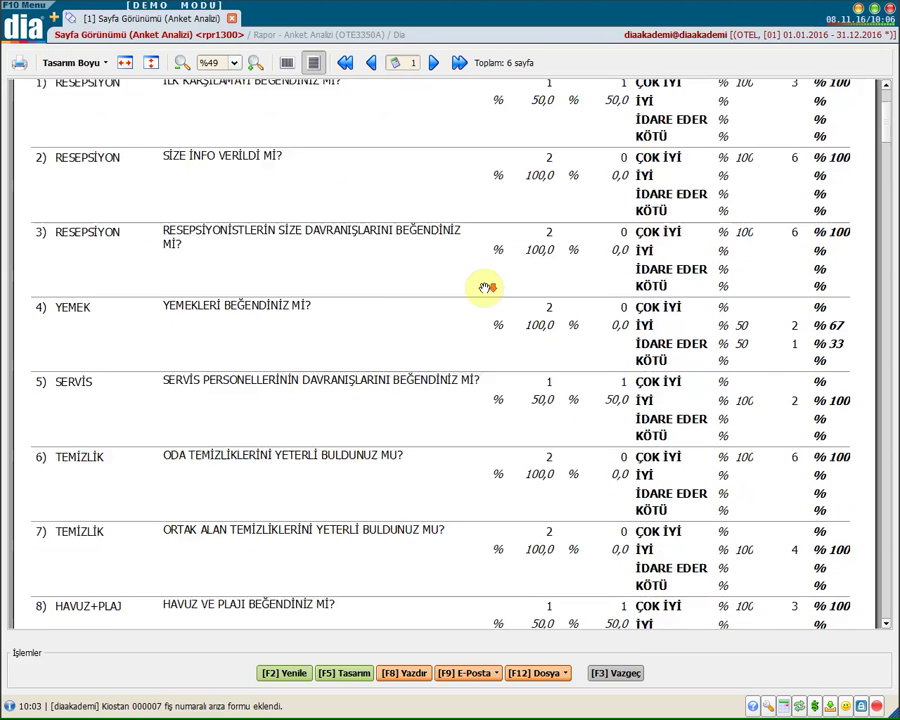